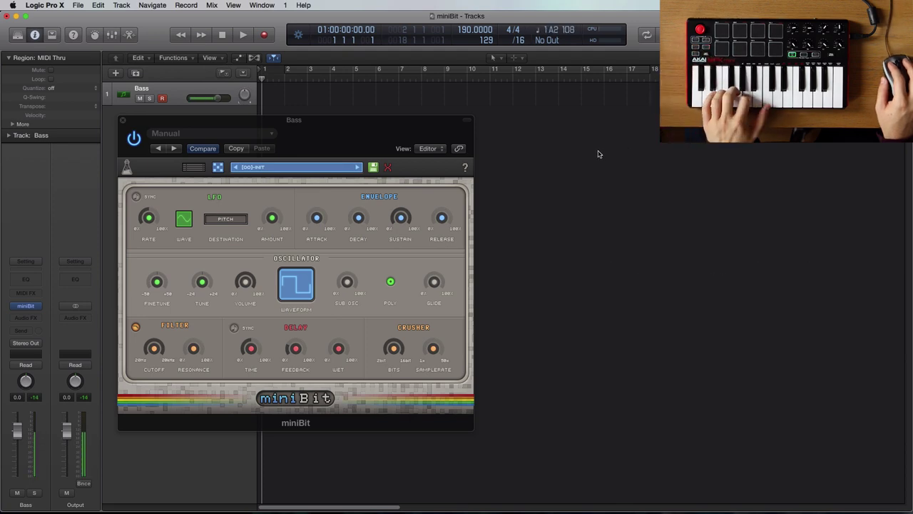
Set the bass synth's envelope to no sustain and a short decay.
{"action": "left_click_drag", "start_coordinate": [400, 217], "coordinate": [393, 275]}
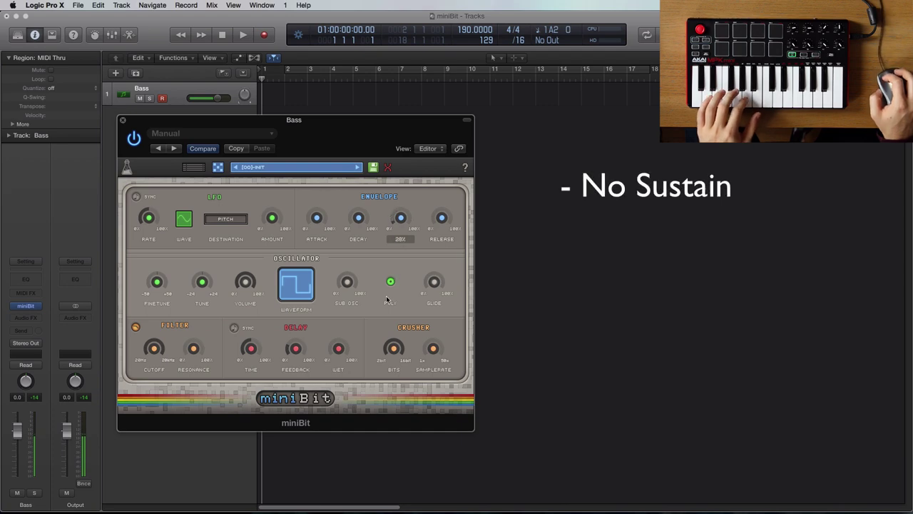
{"action": "mouse_move", "coordinate": [361, 223]}
{"action": "left_mouse_down"}
{"action": "mouse_move", "coordinate": [361, 206]}
{"action": "mouse_move", "coordinate": [363, 218]}
{"action": "left_mouse_up"}
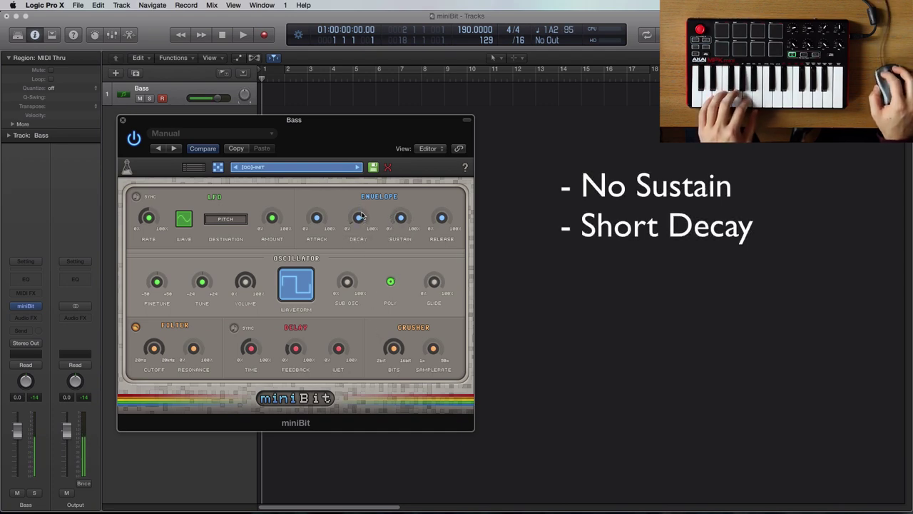
Add sub oscillator to the bass sound, make it monophonic, and give its low-pass filter some resonance.
{"action": "left_click_drag", "start_coordinate": [350, 281], "coordinate": [354, 183]}
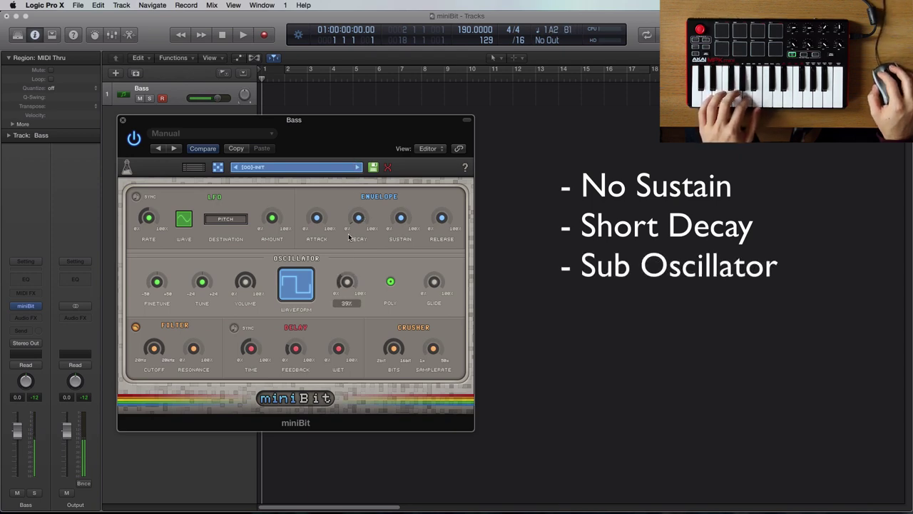
{"action": "left_click", "coordinate": [390, 282]}
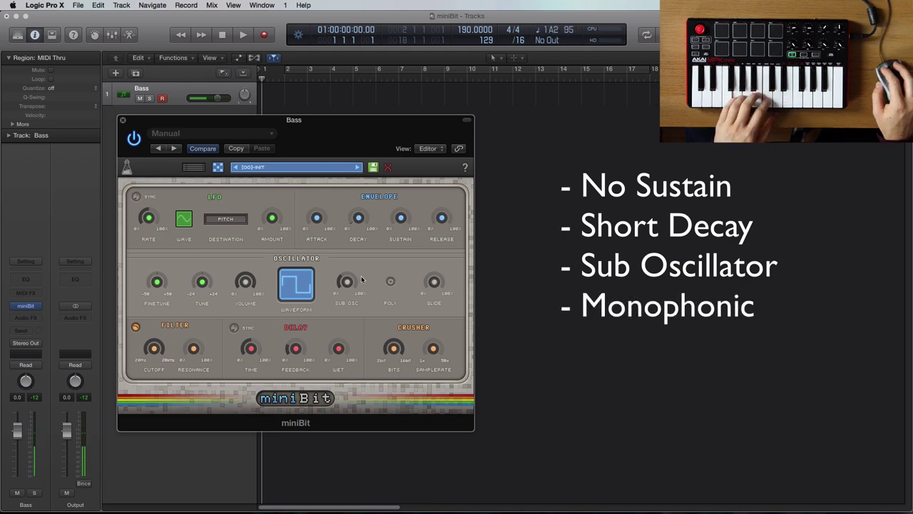
{"action": "left_click_drag", "start_coordinate": [156, 345], "coordinate": [159, 357]}
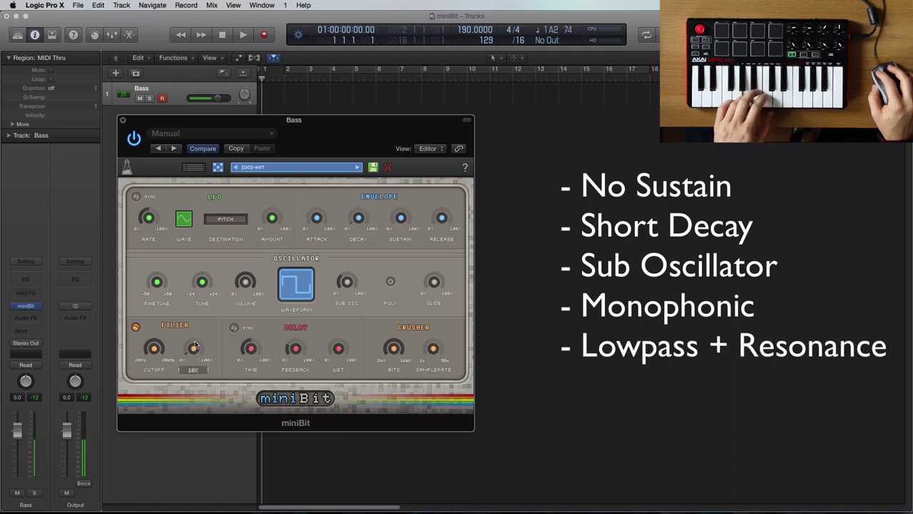
Record an eight-bar bass line on the Bass track starting at bar 2.
{"action": "left_click", "coordinate": [266, 35]}
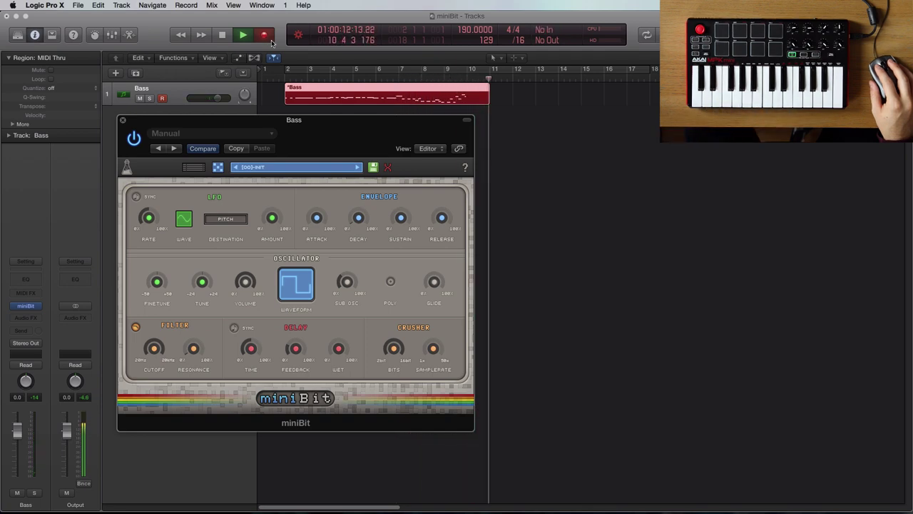
{"action": "key", "text": "space"}
Loop the Bass region up to bar 18, turn on the cycle range from bar 2, and close the synth window.
{"action": "left_click_drag", "start_coordinate": [488, 100], "coordinate": [649, 89]}
{"action": "left_click", "coordinate": [627, 69]}
{"action": "left_click", "coordinate": [123, 120]}
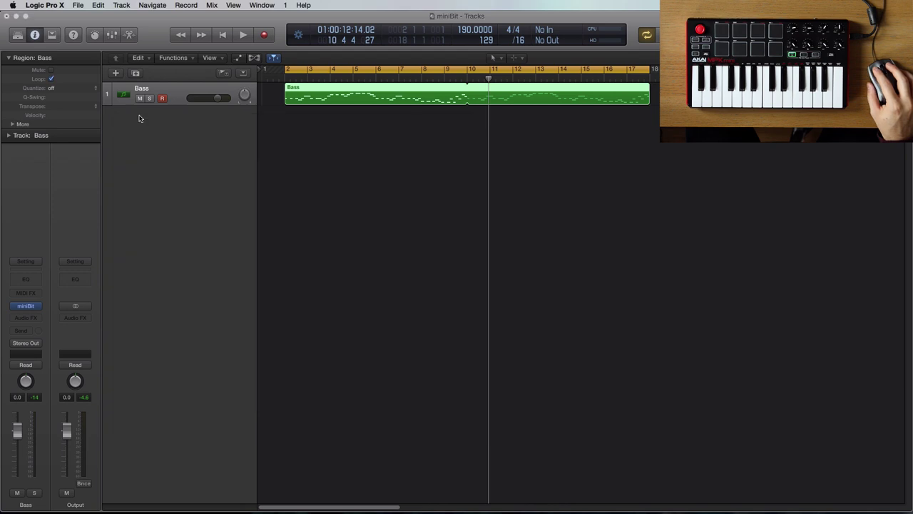
Quantize all notes of the Bass region to 1/8 notes in the Piano Roll and play back the result.
{"action": "key", "text": "e"}
{"action": "left_click_drag", "start_coordinate": [260, 417], "coordinate": [646, 492]}
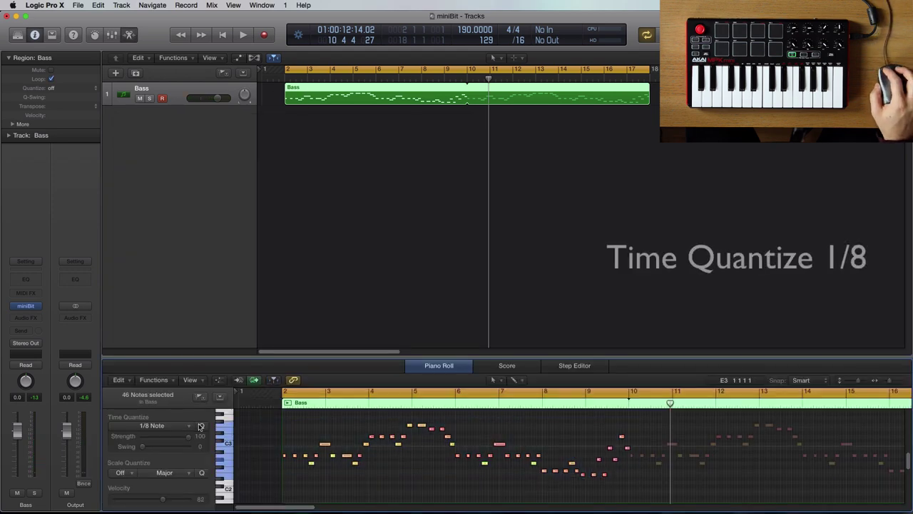
{"action": "key", "text": "space"}
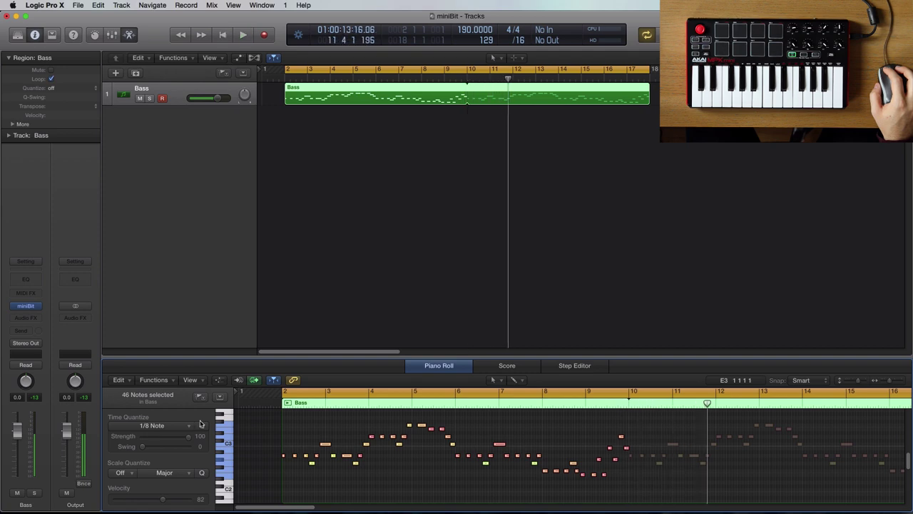
{"action": "key", "text": "space"}
Add a second miniBit instrument track below Bass and name it Chord FX.
{"action": "double_click", "coordinate": [142, 107]}
{"action": "double_click", "coordinate": [143, 110]}
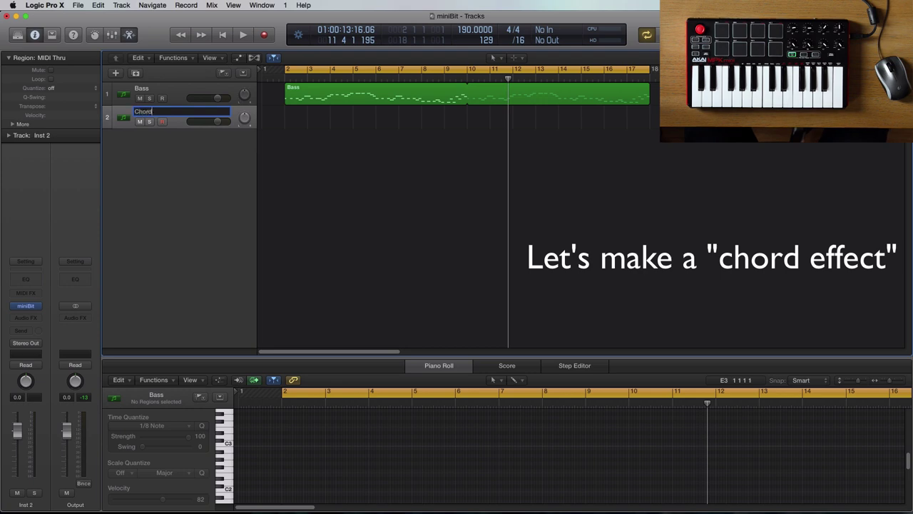
{"action": "key", "text": "Return"}
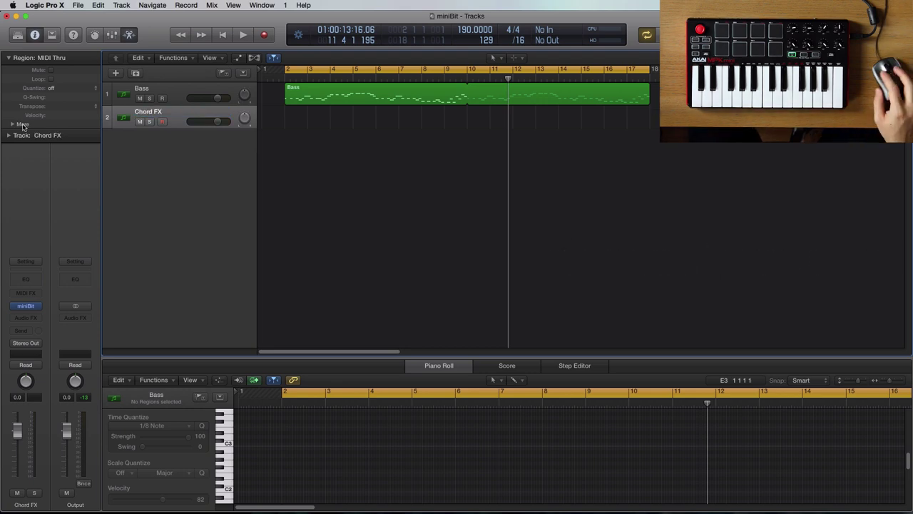
Give the Chord FX miniBit sound a long decay and no sub oscillator, and make it polyphonic.
{"action": "left_click", "coordinate": [27, 308]}
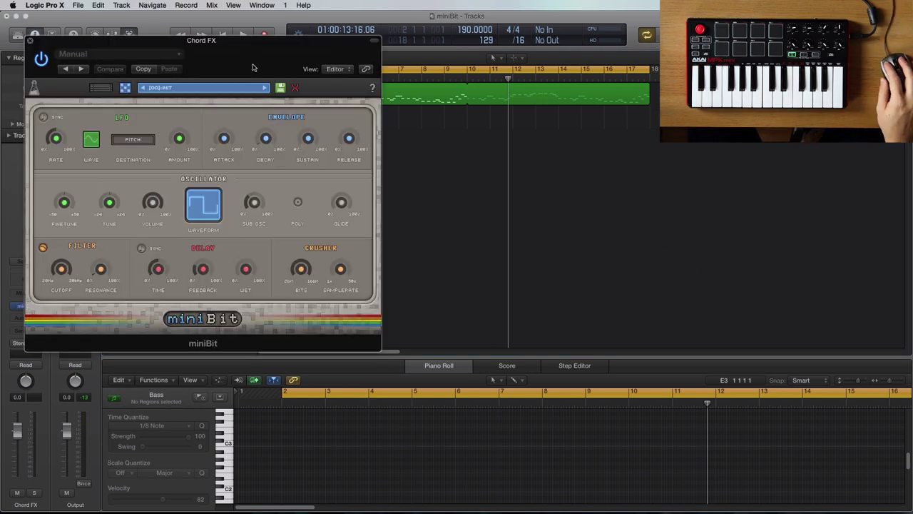
{"action": "left_click_drag", "start_coordinate": [250, 41], "coordinate": [329, 146]}
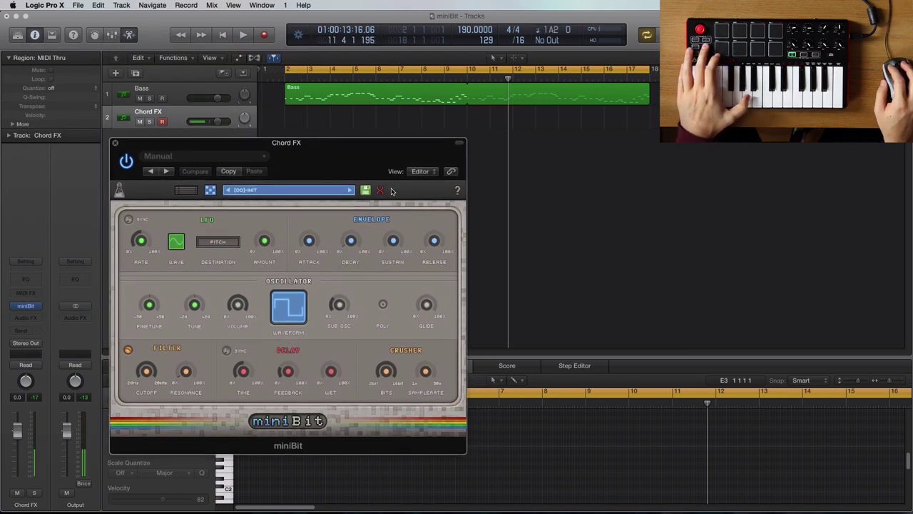
{"action": "left_click_drag", "start_coordinate": [352, 241], "coordinate": [352, 183]}
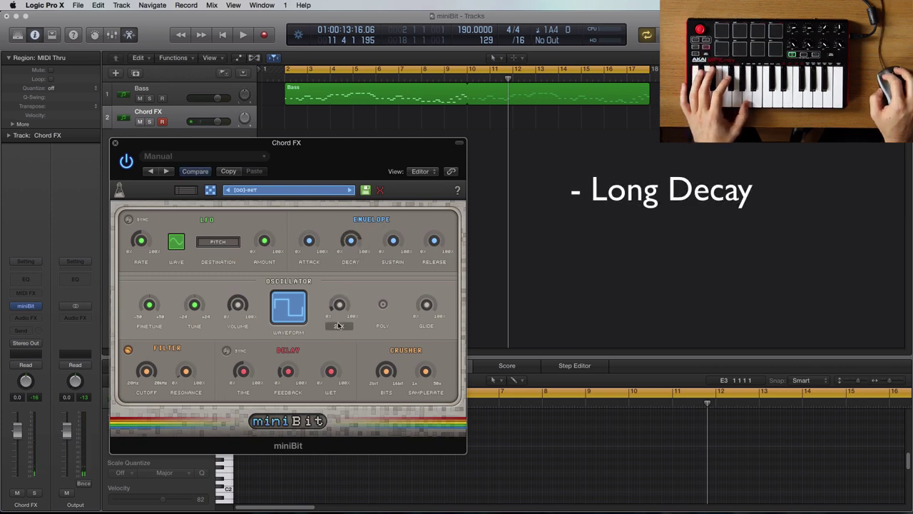
{"action": "left_click", "coordinate": [383, 304]}
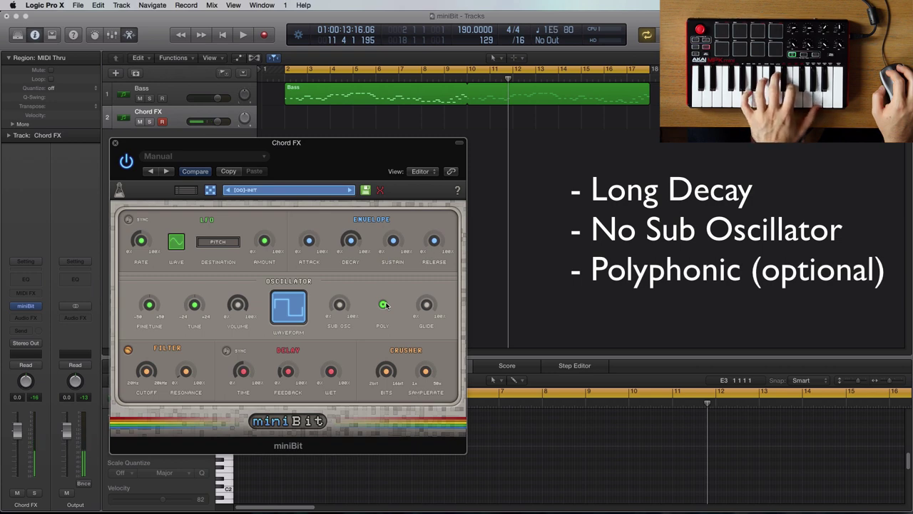
Try the EPiano and Sine waveforms on the Chord FX oscillator and settle on Saw.
{"action": "left_click", "coordinate": [291, 307]}
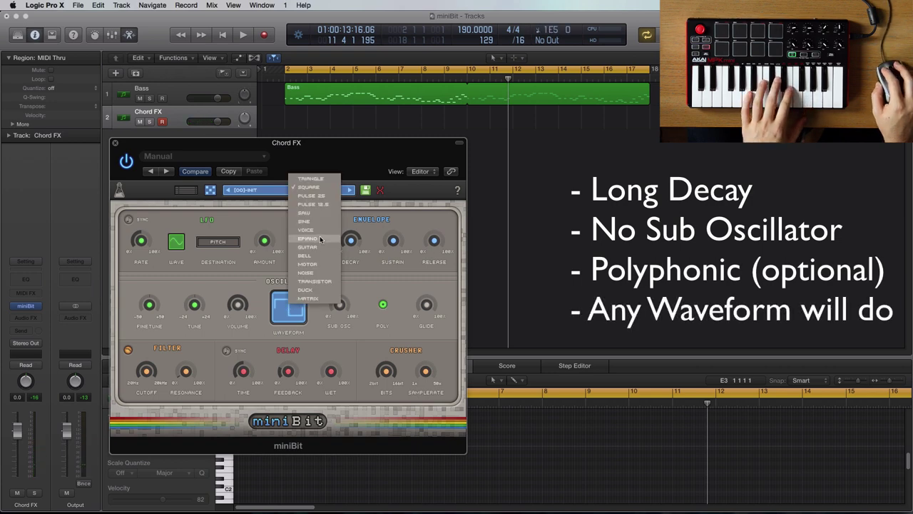
{"action": "left_click", "coordinate": [320, 238]}
{"action": "left_click", "coordinate": [289, 307]}
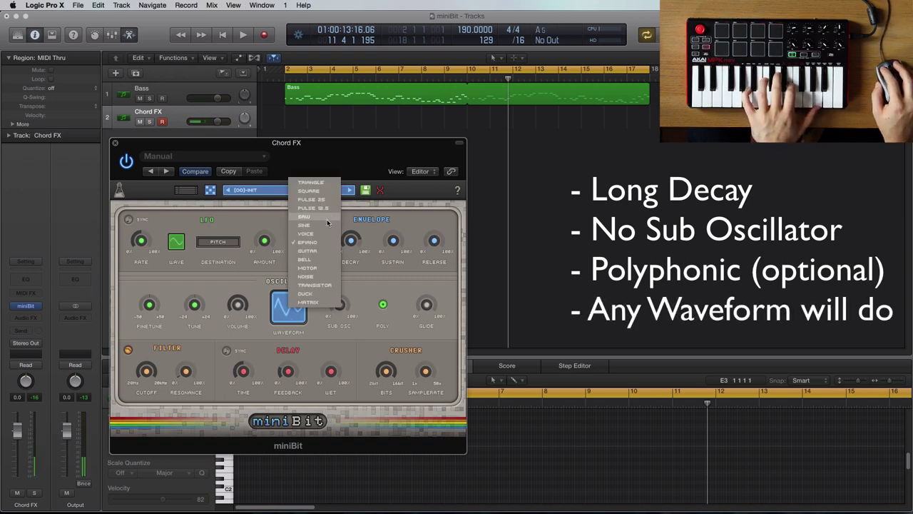
{"action": "left_click", "coordinate": [326, 223]}
{"action": "left_click", "coordinate": [291, 305]}
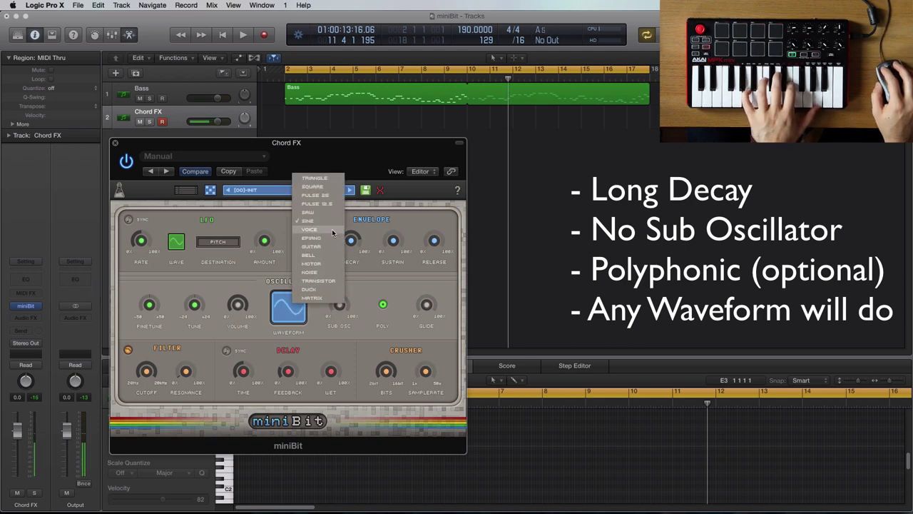
{"action": "left_click", "coordinate": [331, 211]}
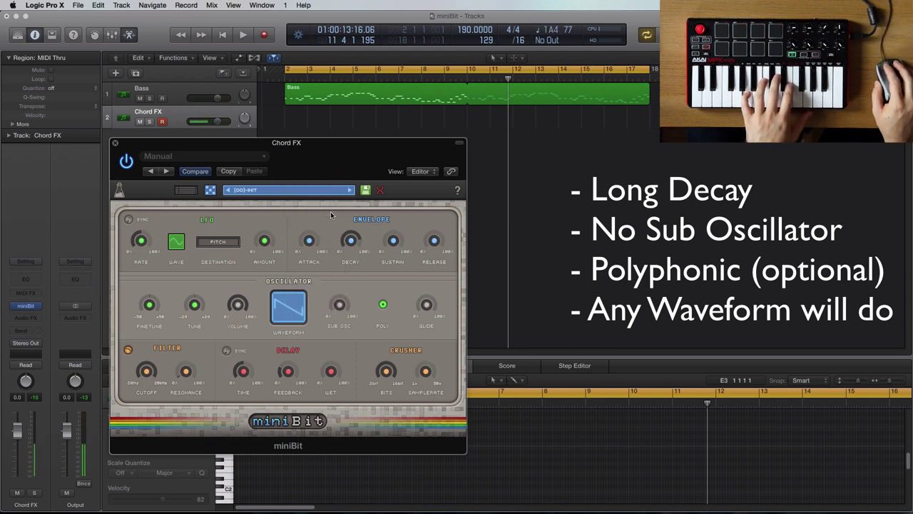
{"action": "left_click", "coordinate": [287, 309]}
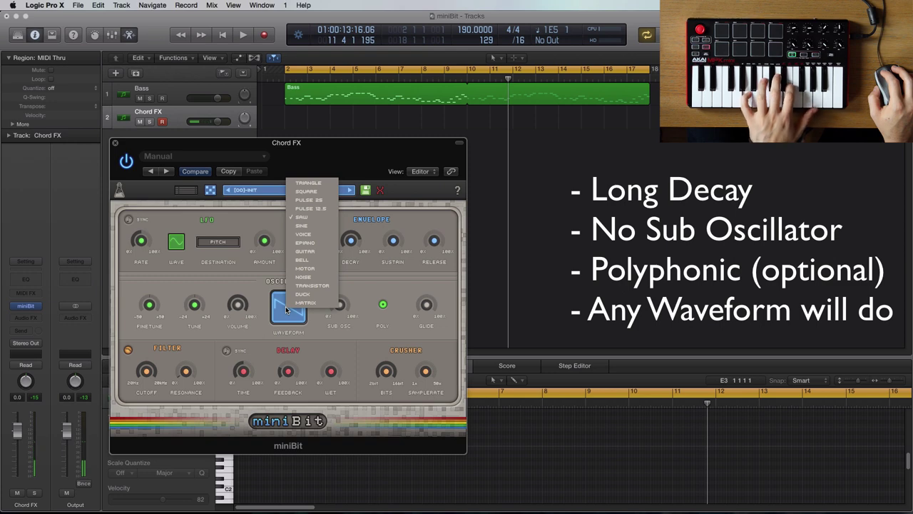
{"action": "left_click", "coordinate": [364, 278]}
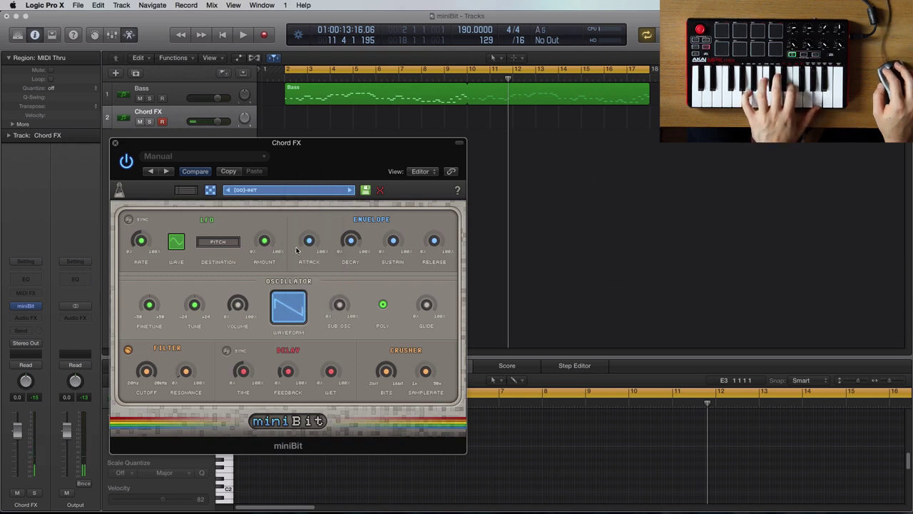
Program the Chord FX stepper's pitch row as 0, +7, 0, -5, 0, +7, 0, -5.
{"action": "left_click", "coordinate": [184, 190]}
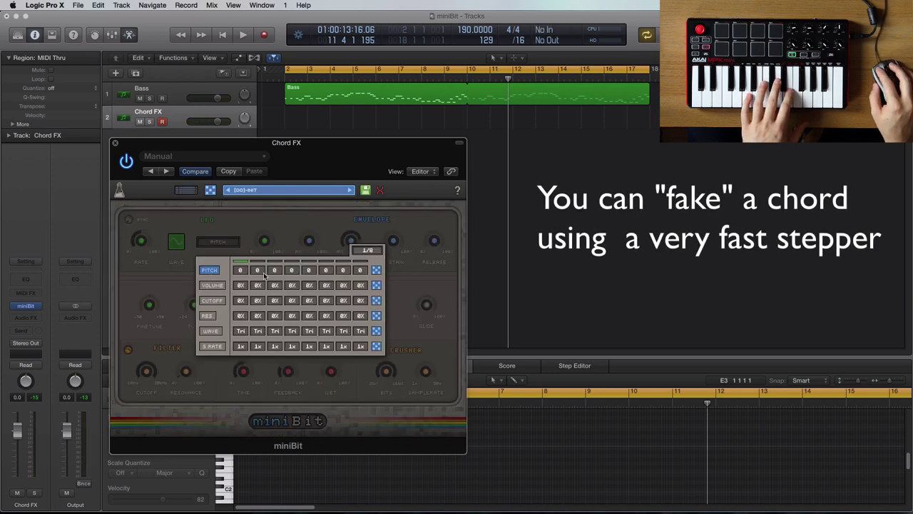
{"action": "left_click_drag", "start_coordinate": [258, 278], "coordinate": [265, 262]}
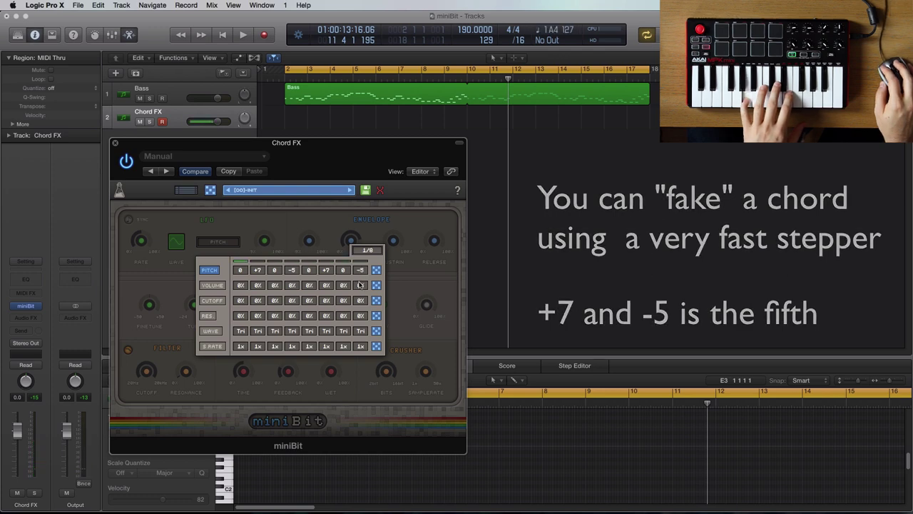
Raise the stepper speed through 1/16 and 1/32 to 1/32T, and close the stepper and the synth window.
{"action": "left_click", "coordinate": [381, 256]}
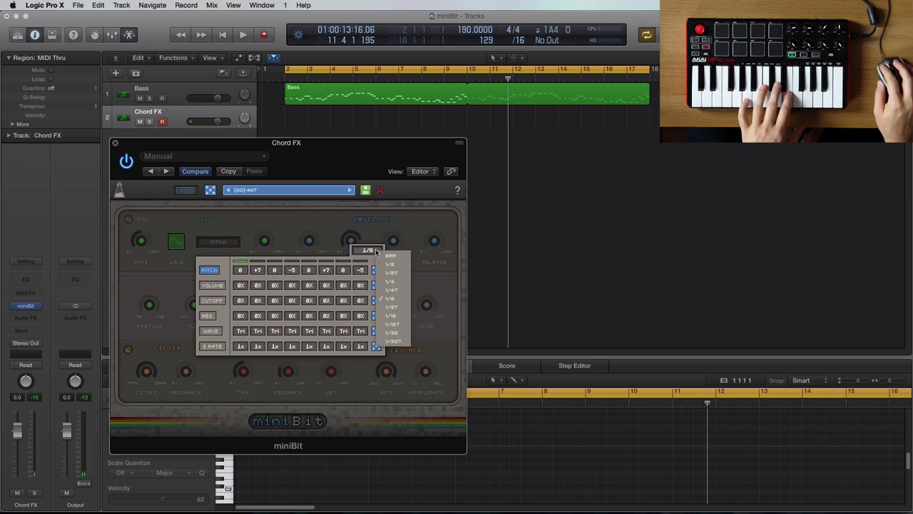
{"action": "left_click", "coordinate": [372, 255]}
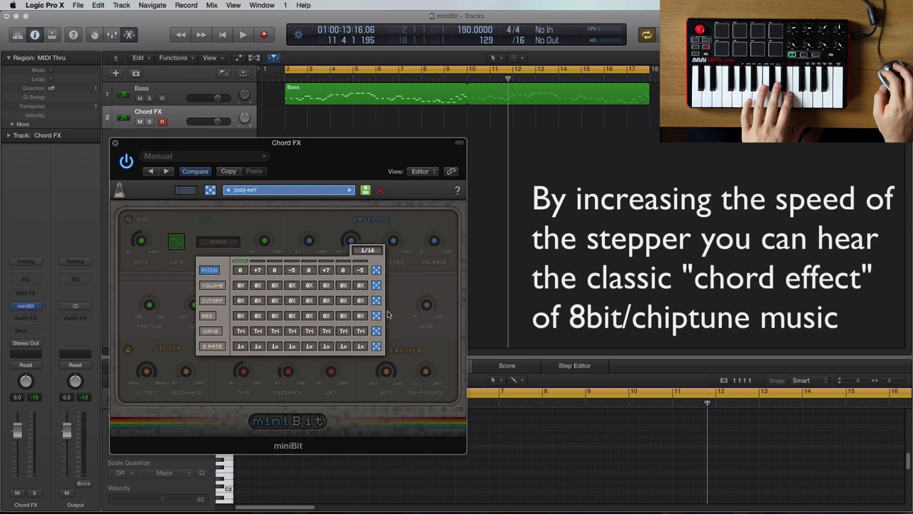
{"action": "left_click", "coordinate": [376, 252]}
{"action": "left_click", "coordinate": [403, 333]}
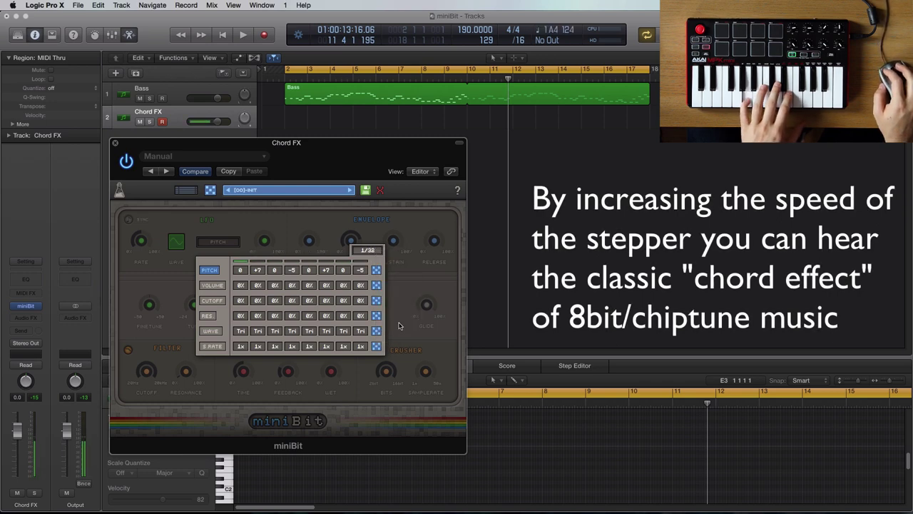
{"action": "left_click", "coordinate": [370, 251]}
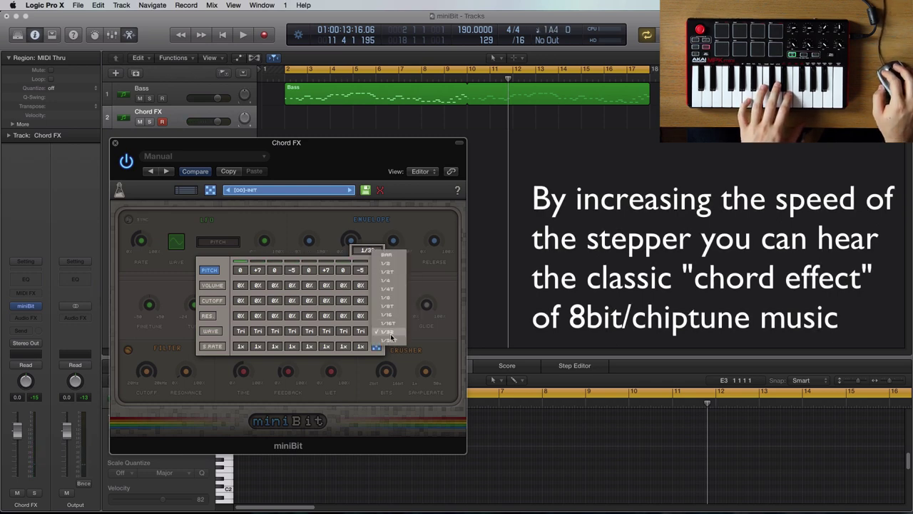
{"action": "left_click", "coordinate": [391, 339]}
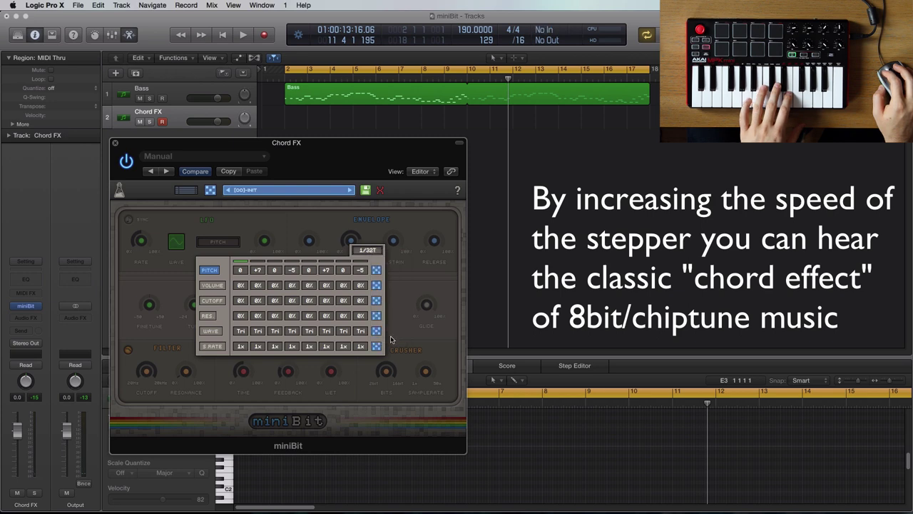
{"action": "left_click", "coordinate": [260, 213]}
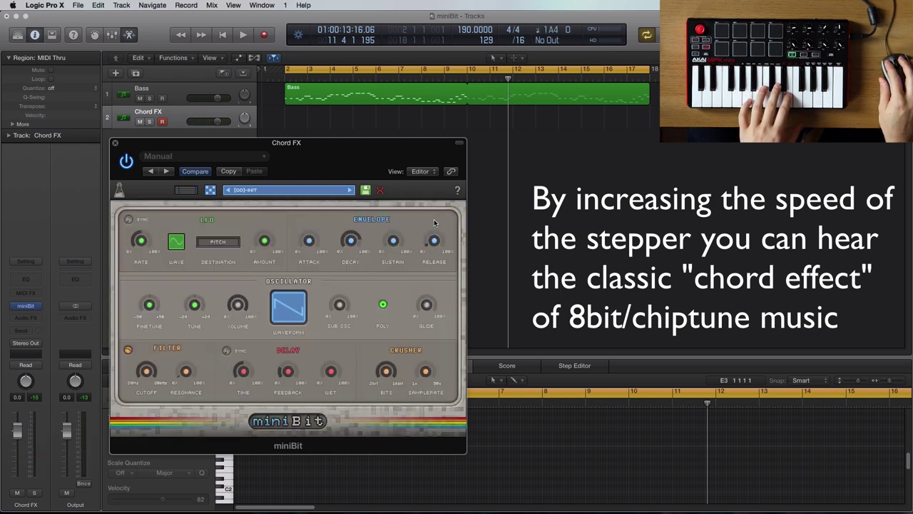
{"action": "left_click", "coordinate": [116, 144]}
Record an eight-bar part of long held notes on the Chord FX track starting at bar 2.
{"action": "left_click", "coordinate": [264, 35]}
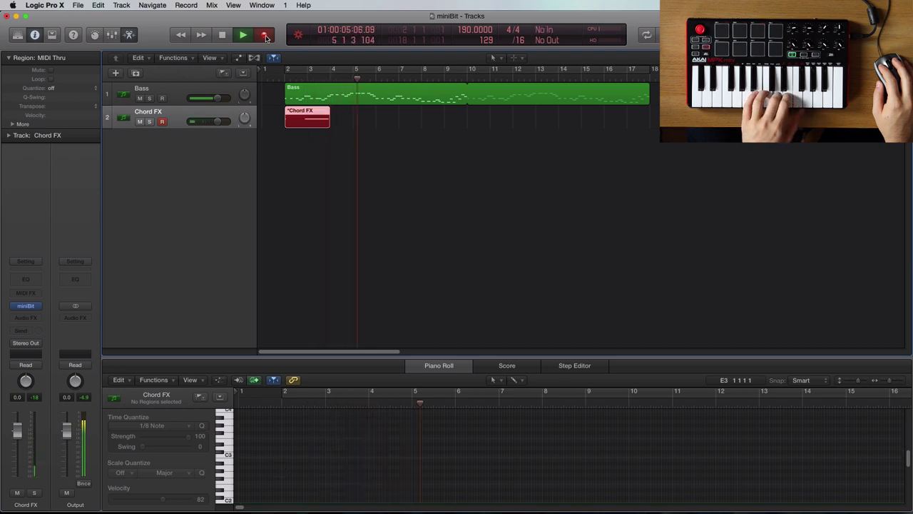
{"action": "left_click", "coordinate": [265, 37]}
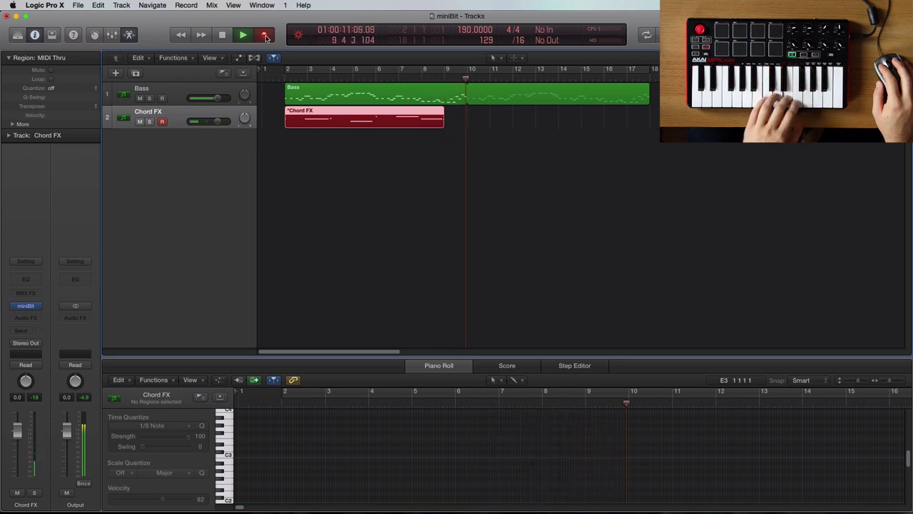
{"action": "key", "text": "space"}
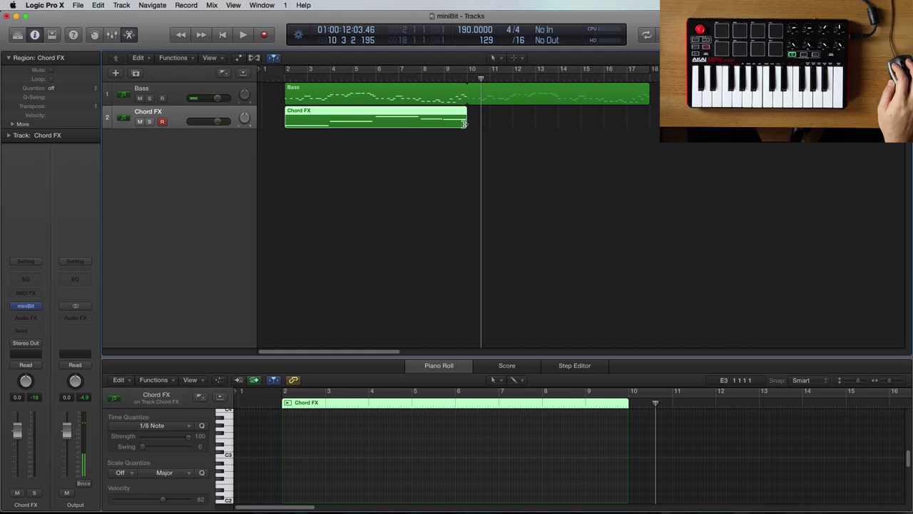
Loop the Chord FX region up to bar 18 and quantize all its notes to 1/8 notes.
{"action": "left_click_drag", "start_coordinate": [467, 107], "coordinate": [649, 107]}
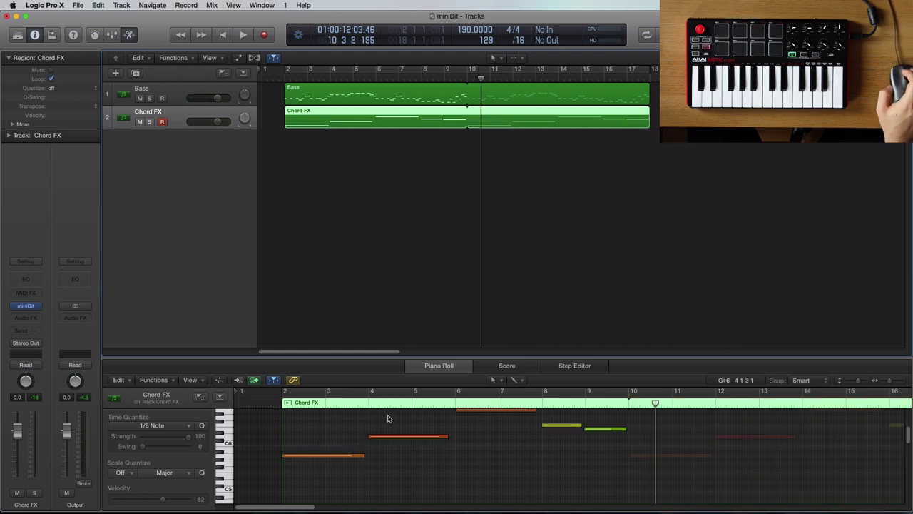
{"action": "scroll", "coordinate": [401, 421], "scroll_direction": "up", "scroll_amount": 2}
{"action": "left_click_drag", "start_coordinate": [244, 414], "coordinate": [640, 490]}
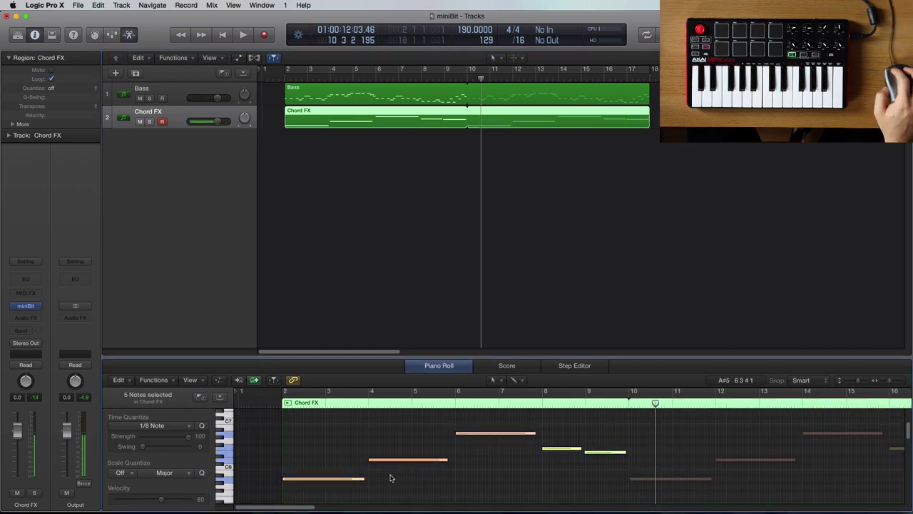
Turn on the cycle range for bars 2 to 18 and play the Bass and Chord FX tracks together.
{"action": "left_click", "coordinate": [289, 69]}
{"action": "key", "text": "space"}
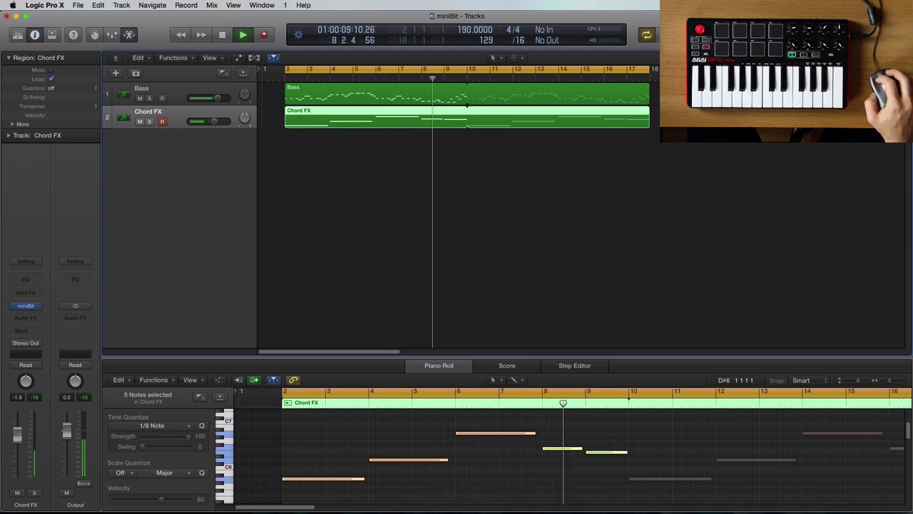
Lower the Chord FX track's volume to -2.5 dB, and stop playback with cycling off and the playhead at the start.
{"action": "left_click_drag", "start_coordinate": [19, 434], "coordinate": [20, 444]}
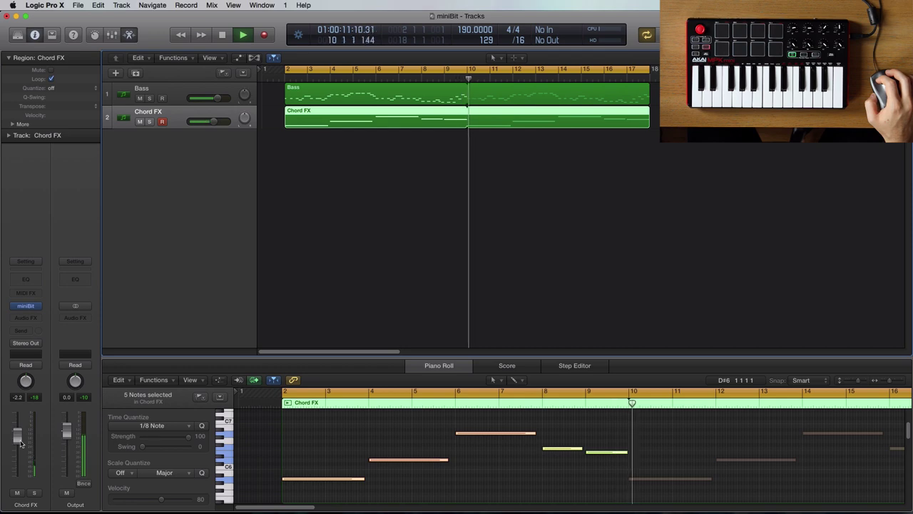
{"action": "key", "text": "c"}
{"action": "key", "text": "space"}
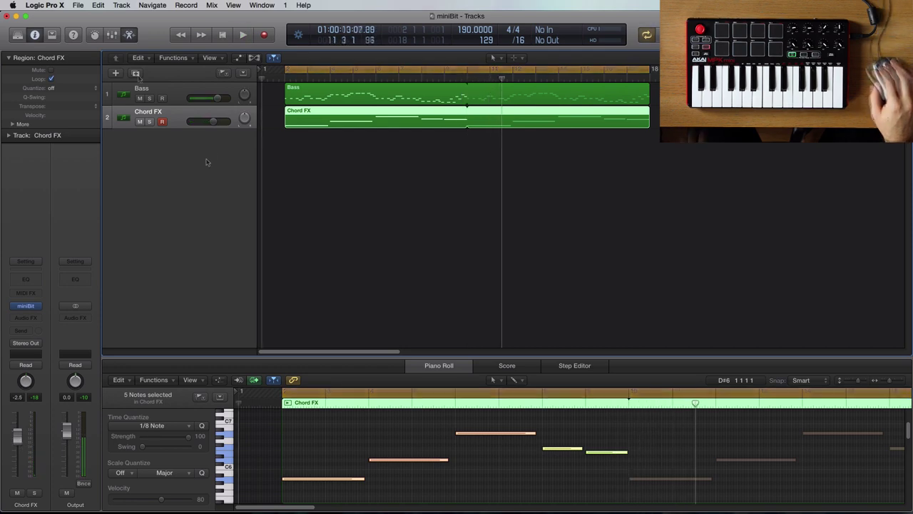
{"action": "key", "text": "Return"}
Duplicate the Chord FX track with its instrument settings and name the new track KeyPad.
{"action": "left_click", "coordinate": [135, 72]}
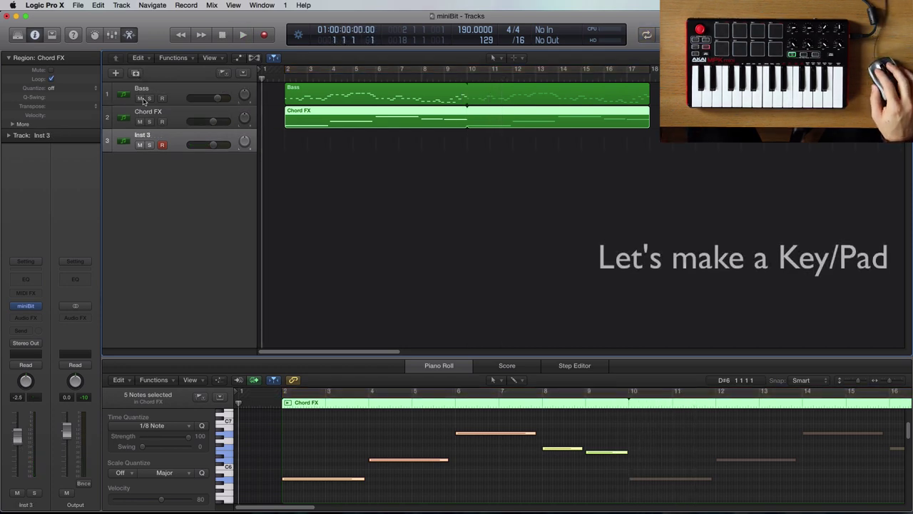
{"action": "type", "text": "KeyPad"}
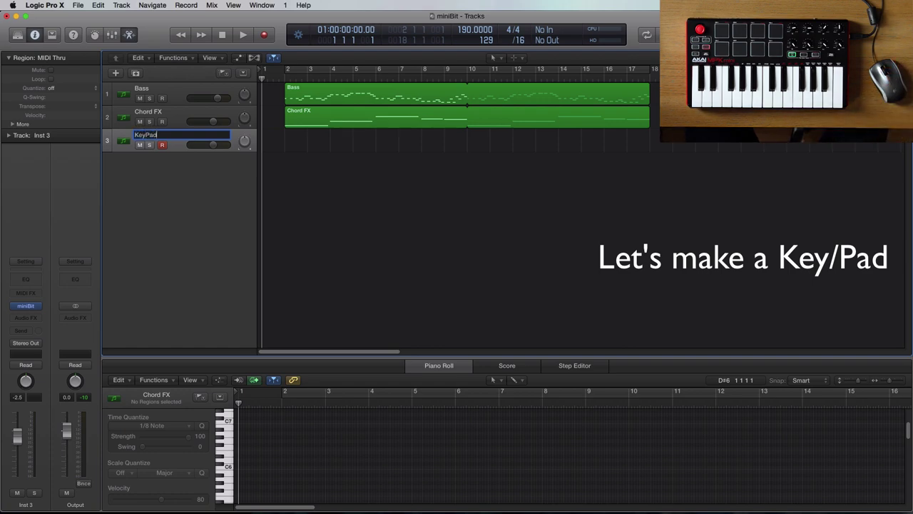
{"action": "key", "text": "Return"}
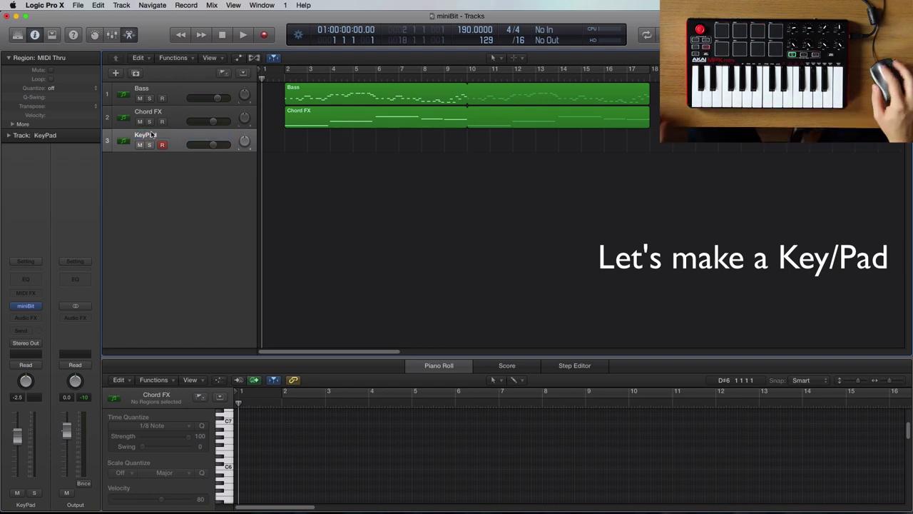
Open the KeyPad track's miniBit synth and disable its pitch stepper.
{"action": "left_click", "coordinate": [25, 305]}
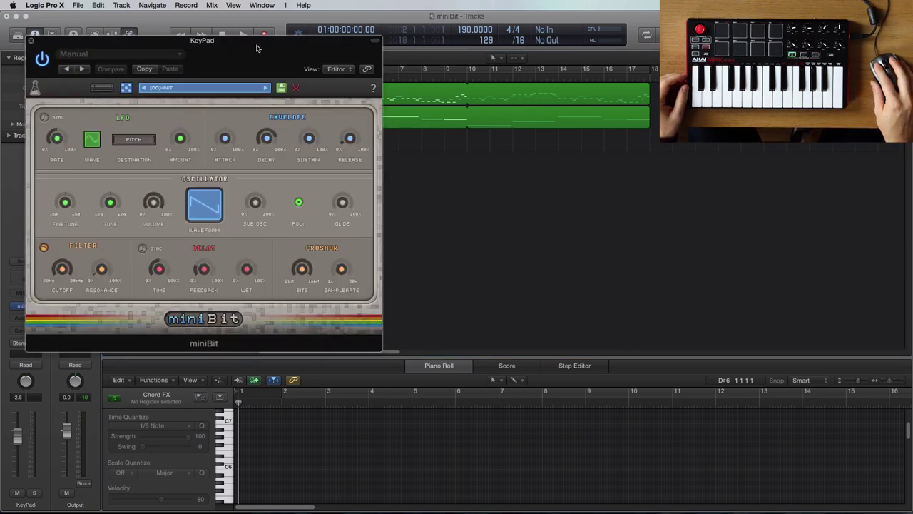
{"action": "left_click_drag", "start_coordinate": [249, 43], "coordinate": [338, 165]}
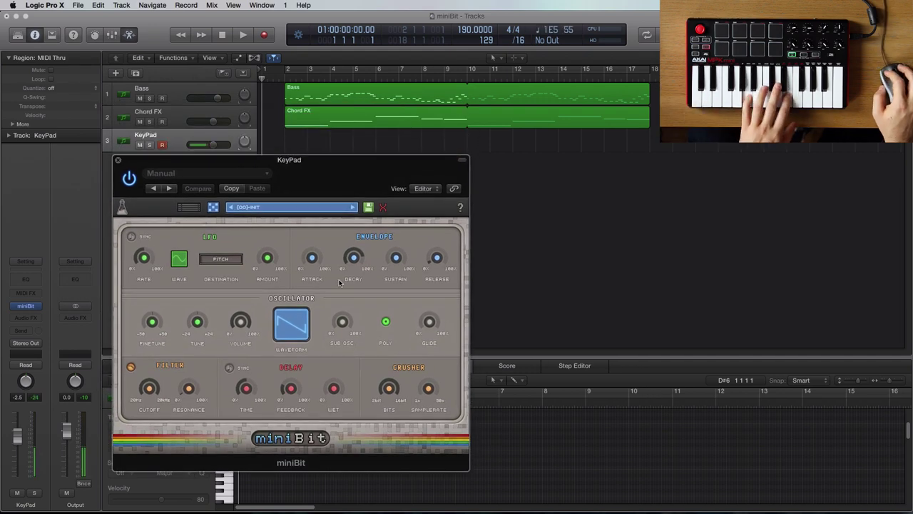
{"action": "left_click", "coordinate": [213, 207]}
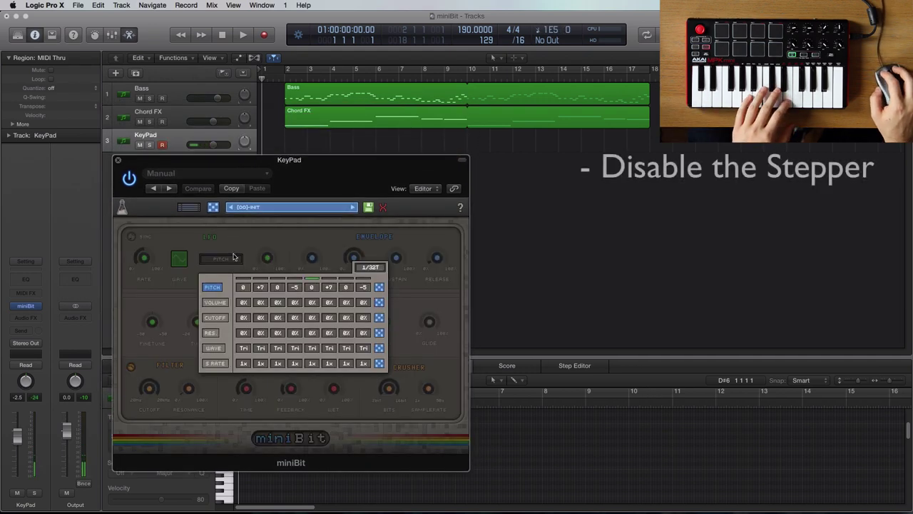
{"action": "left_click", "coordinate": [203, 230]}
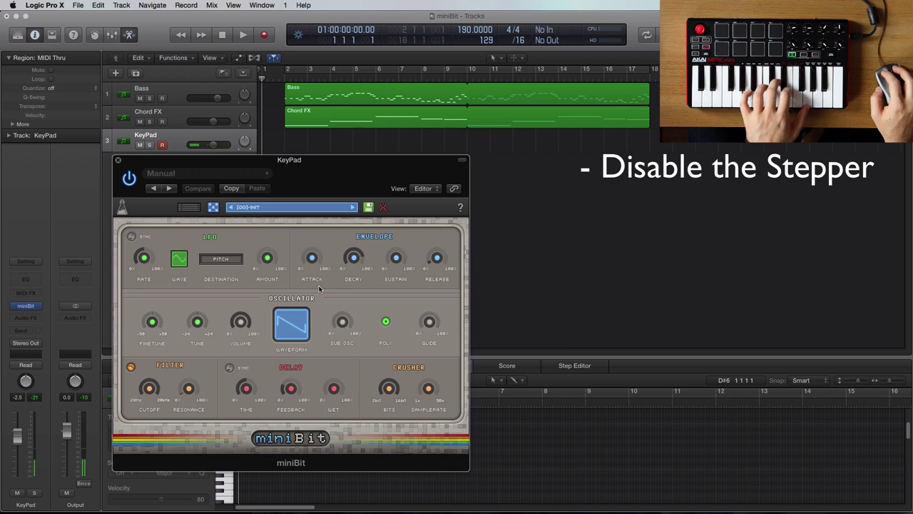
Try the Pulse 12.5 waveform, settle on the softer Triangle for the oscillator, and soften the envelope attack.
{"action": "left_click", "coordinate": [295, 329]}
{"action": "left_click", "coordinate": [330, 229]}
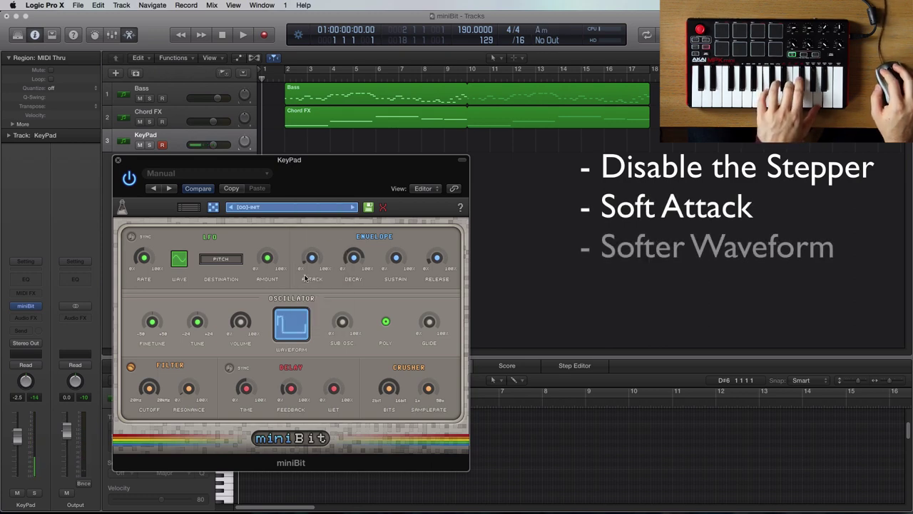
{"action": "left_click", "coordinate": [291, 324]}
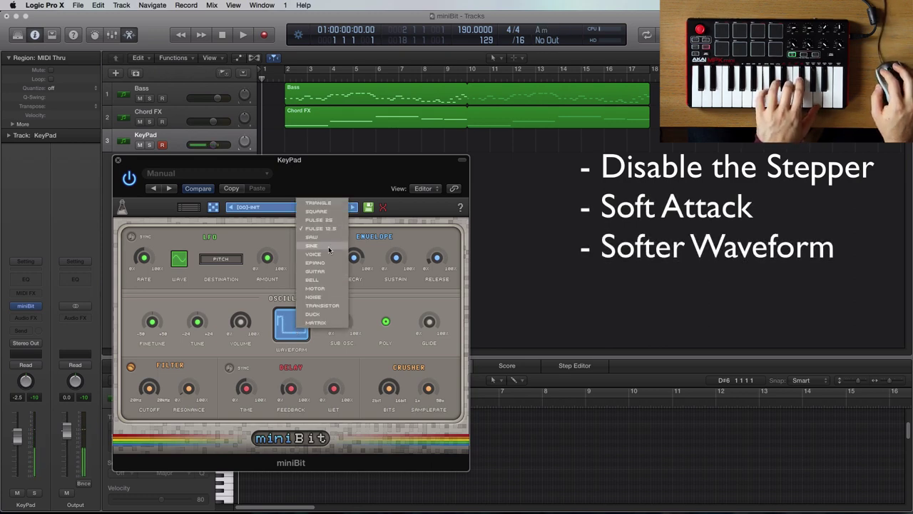
{"action": "left_click", "coordinate": [328, 246]}
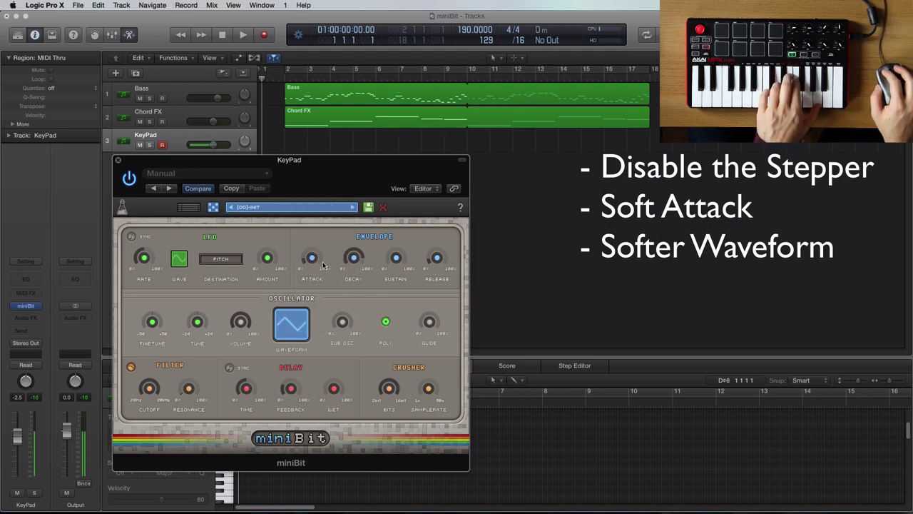
Switch the KeyPad synth's filter to highpass and raise the crusher's sample rate setting to 2x.
{"action": "left_click", "coordinate": [132, 368]}
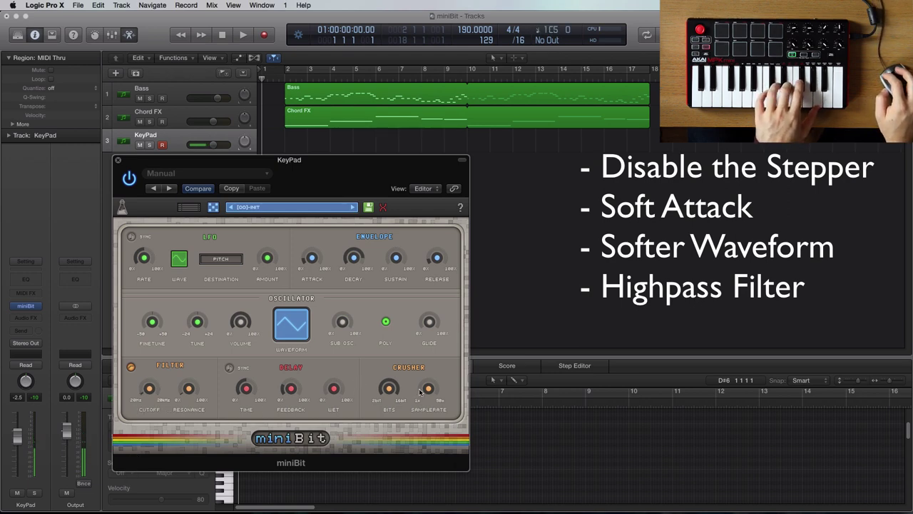
{"action": "left_click_drag", "start_coordinate": [420, 390], "coordinate": [424, 357]}
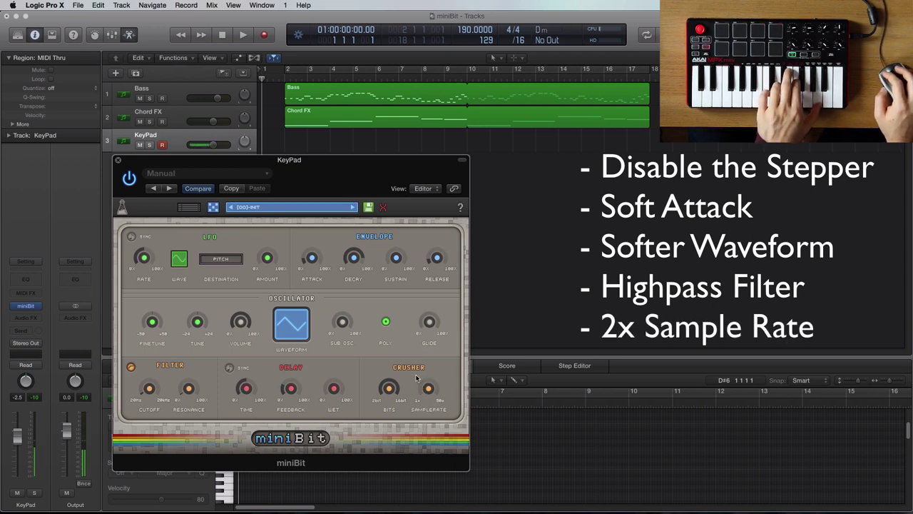
Route the tempo-synced LFO to the filter cutoff for gentle modulation, and close the synth window.
{"action": "left_click", "coordinate": [239, 263]}
{"action": "left_click", "coordinate": [246, 278]}
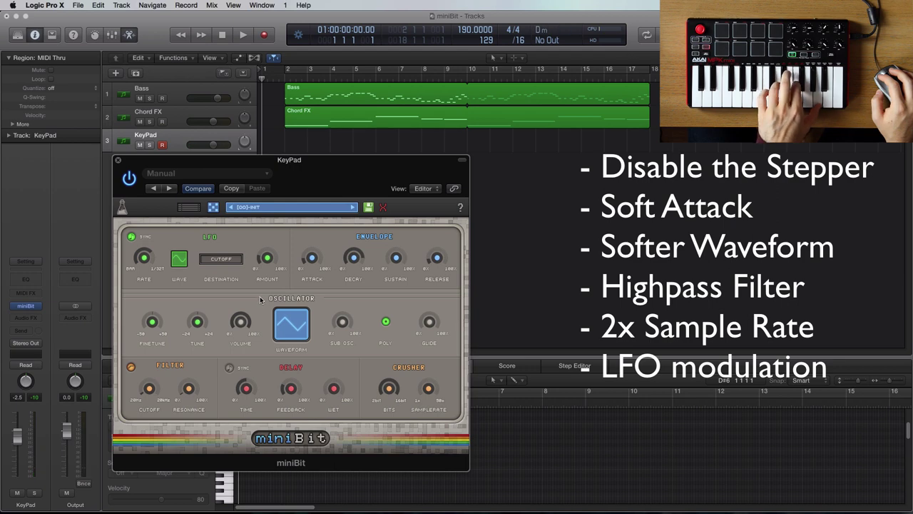
{"action": "left_click", "coordinate": [117, 159]}
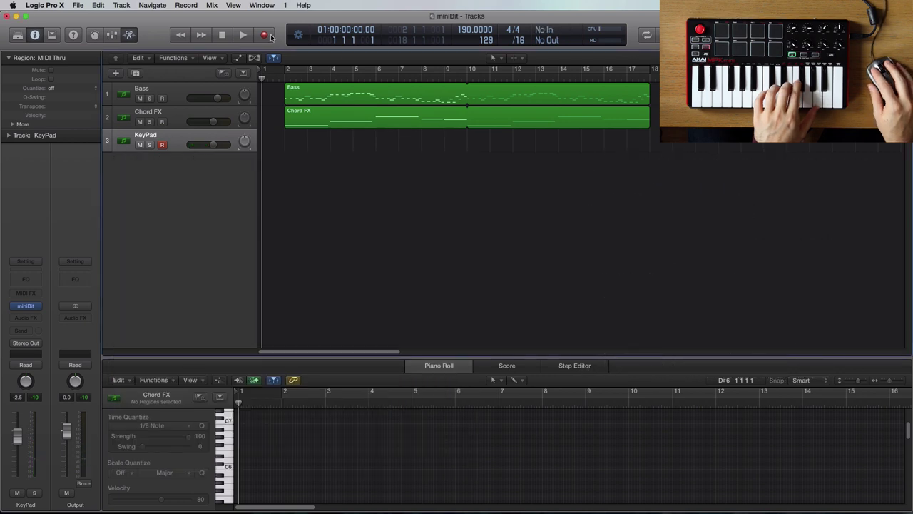
Record an eight-bar part of short repeated chords on the KeyPad track starting at bar 2.
{"action": "key", "text": "space"}
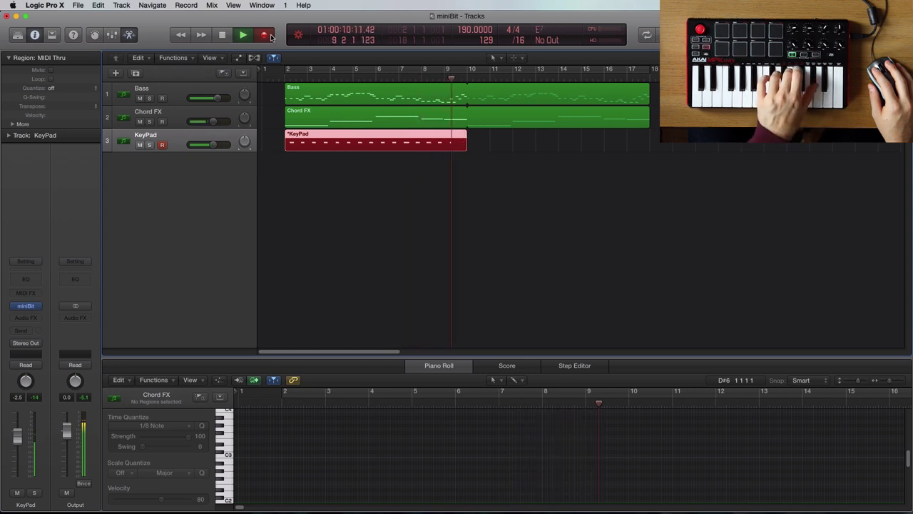
{"action": "key", "text": "space"}
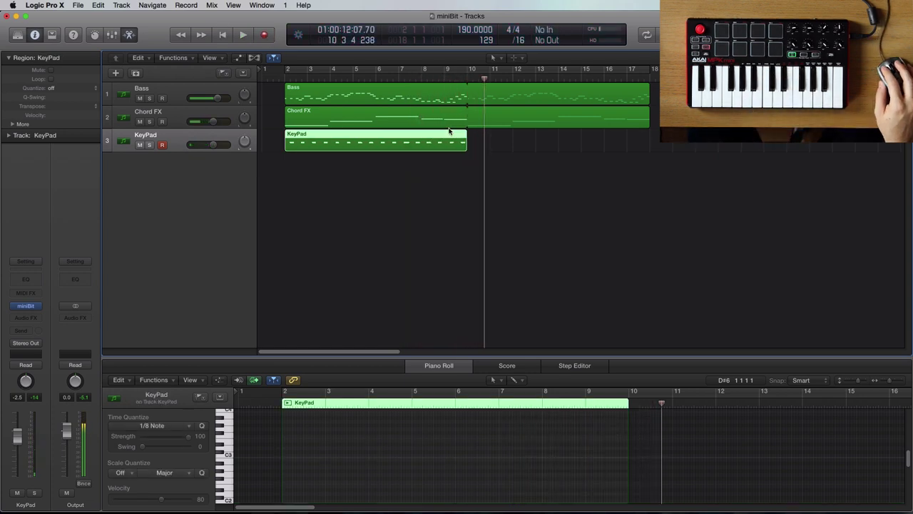
Loop the KeyPad region up to bar 18 and play the start of the cycle range from bar 2 to 18.
{"action": "left_click_drag", "start_coordinate": [469, 133], "coordinate": [653, 148]}
{"action": "left_click", "coordinate": [299, 72]}
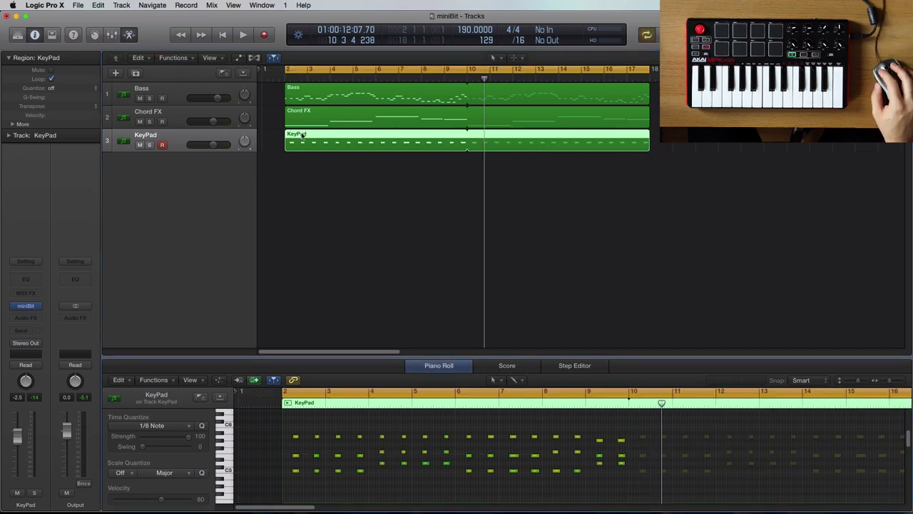
{"action": "key", "text": "space"}
{"action": "key", "text": "space"}
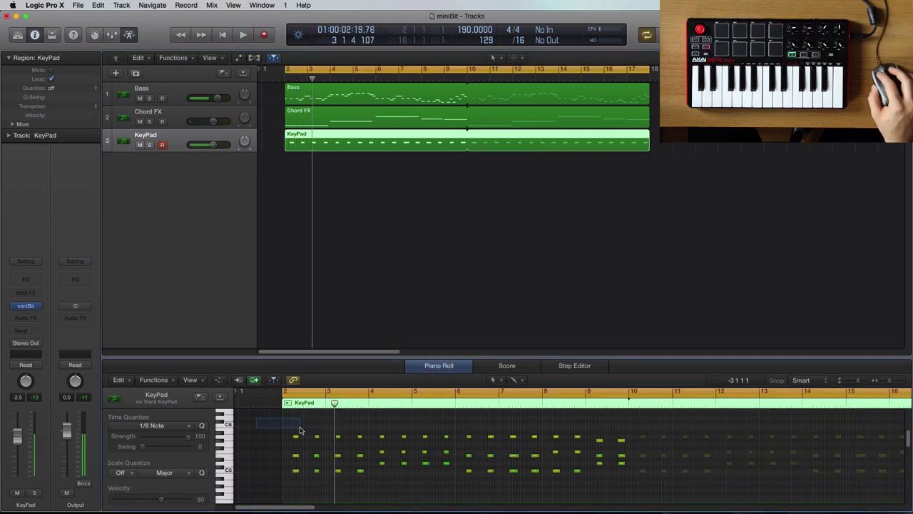
Quantize all the KeyPad notes to 1/8 notes and play the three tracks together.
{"action": "key", "text": "super+a"}
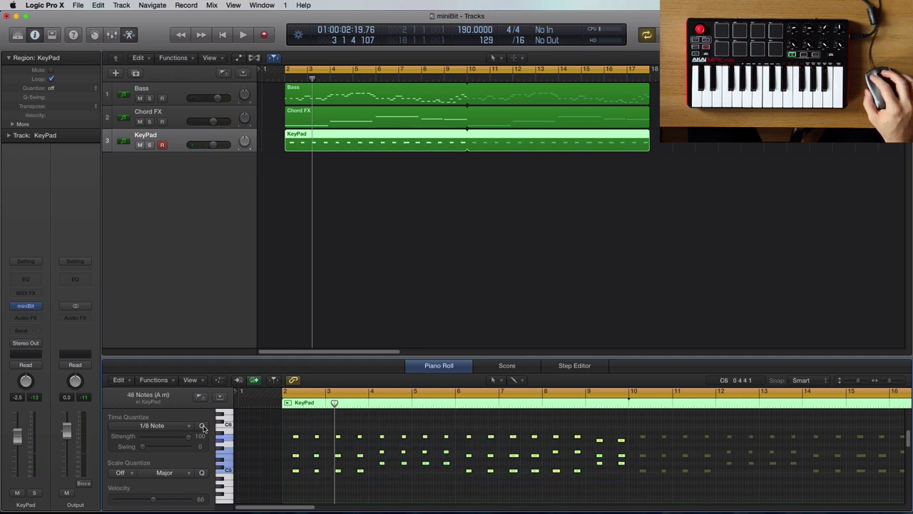
{"action": "key", "text": "space"}
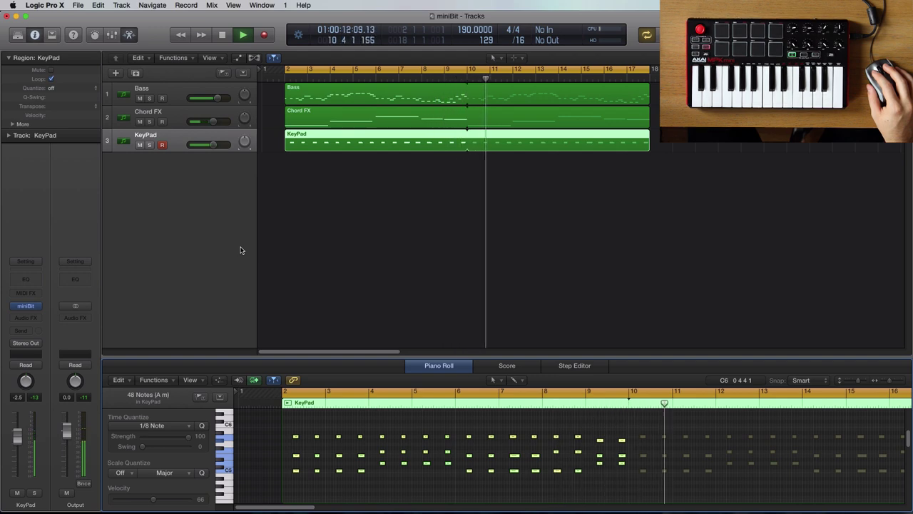
{"action": "key", "text": "space"}
Duplicate the KeyPad track with its instrument settings and name the new track Drums.
{"action": "left_click", "coordinate": [136, 73]}
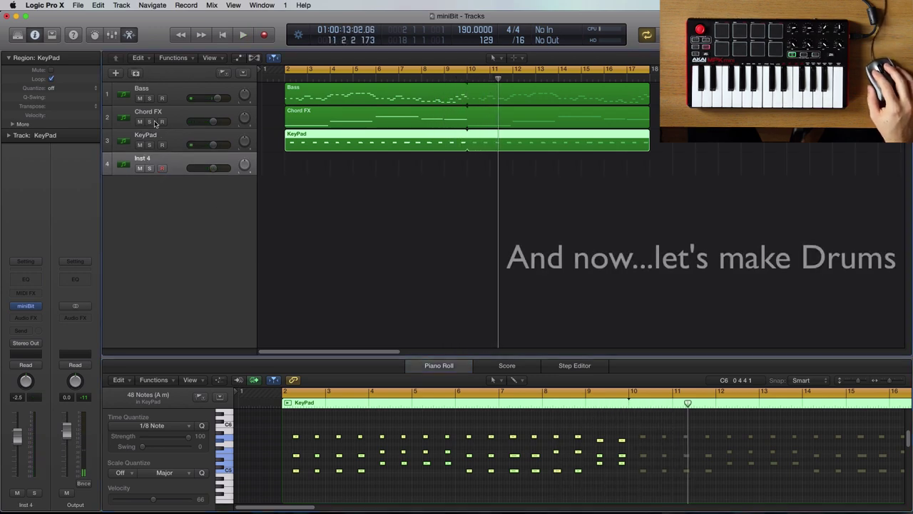
{"action": "double_click", "coordinate": [152, 158]}
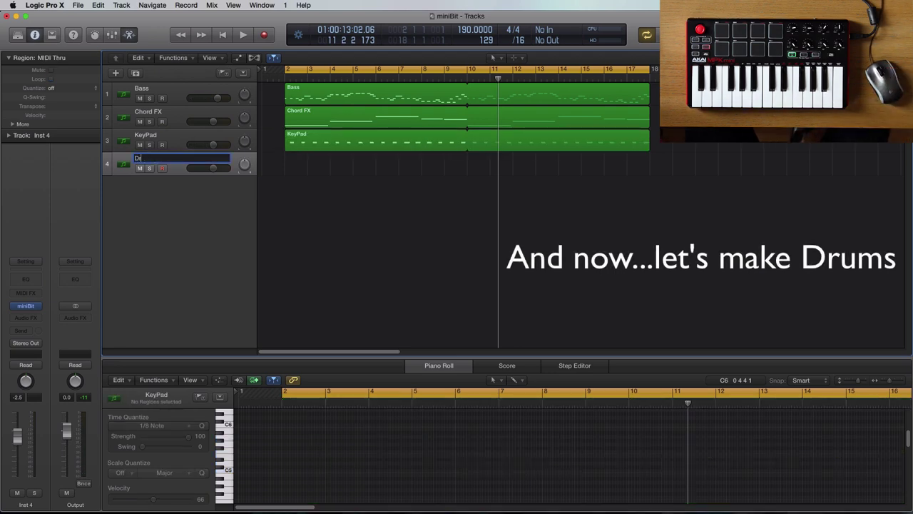
{"action": "type", "text": "Drums"}
{"action": "key", "text": "Return"}
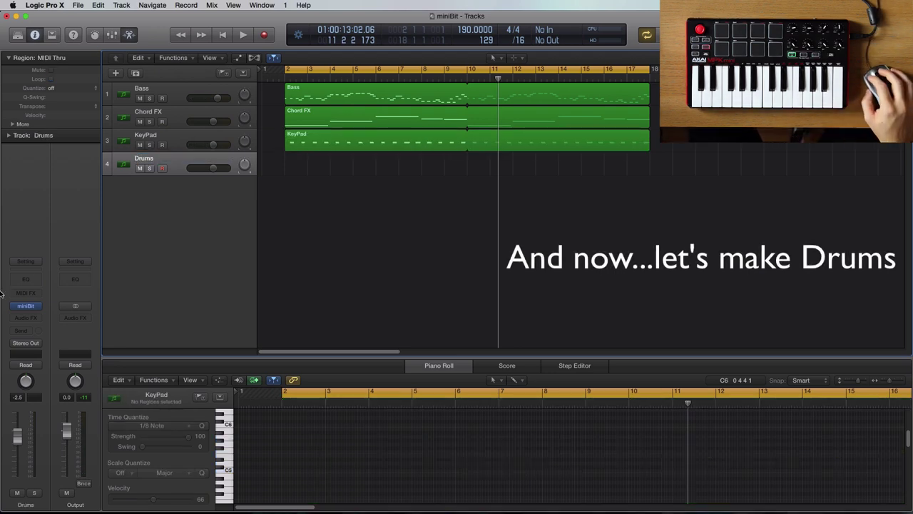
In the Drums track's miniBit synth, choose the Noise waveform, set the attack to 0%, remove the modulation and shorten the decay.
{"action": "left_click_drag", "start_coordinate": [305, 40], "coordinate": [392, 177]}
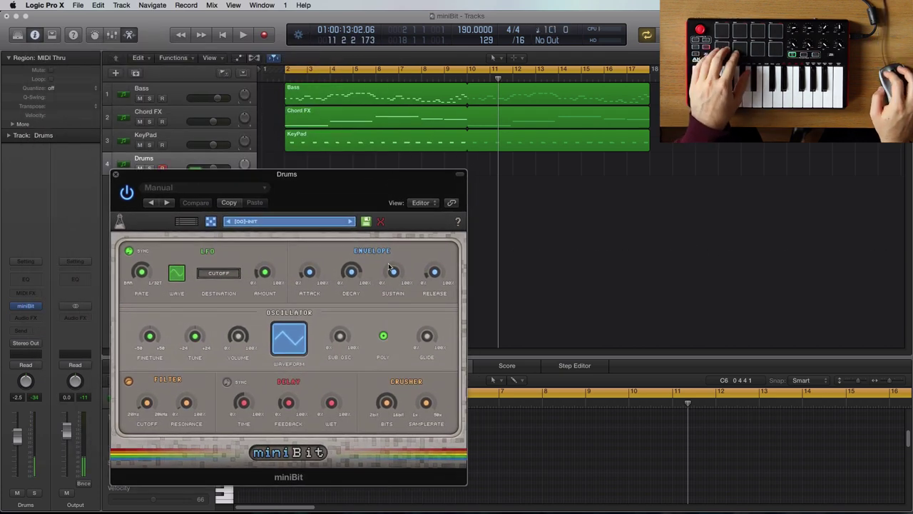
{"action": "left_click", "coordinate": [291, 334]}
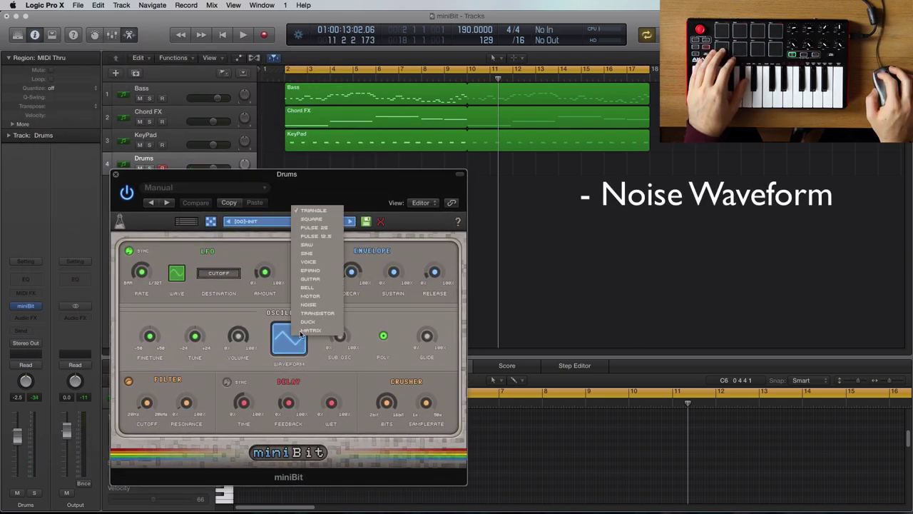
{"action": "left_click", "coordinate": [331, 308]}
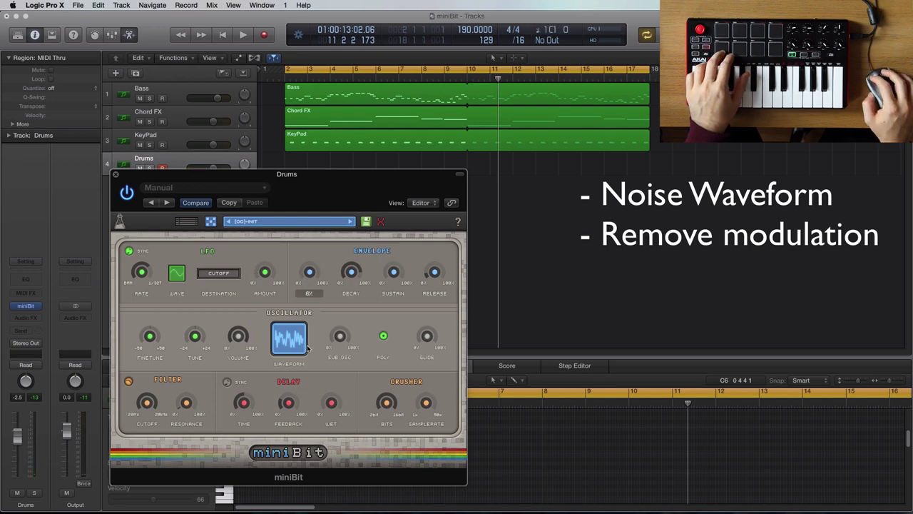
{"action": "left_click_drag", "start_coordinate": [351, 272], "coordinate": [344, 324]}
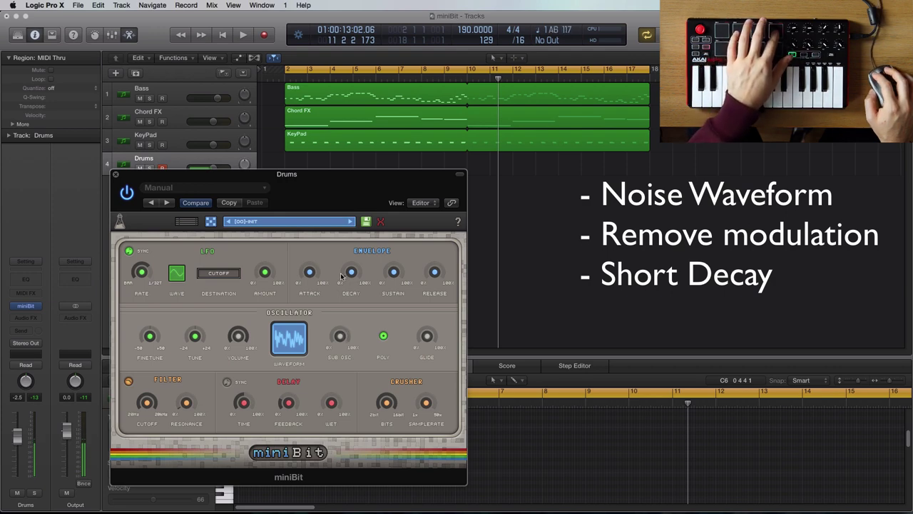
{"action": "mouse_move", "coordinate": [348, 275]}
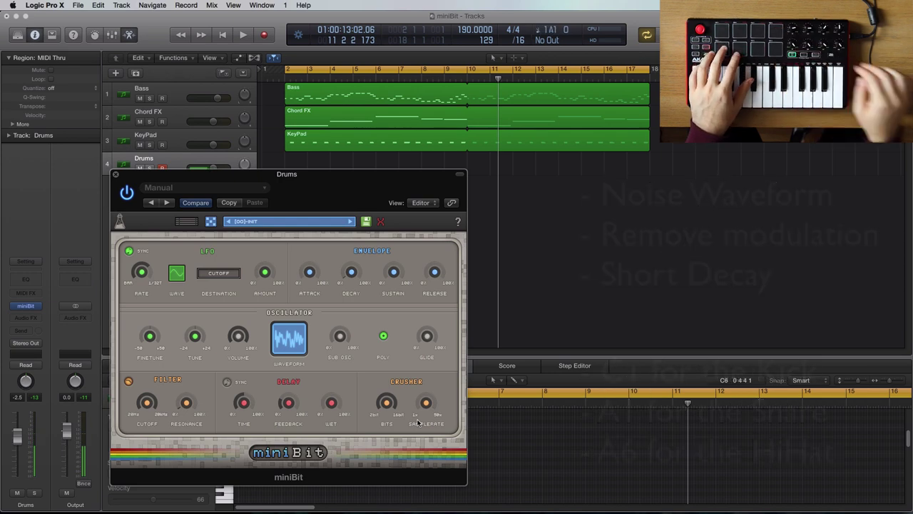
Record an eight-bar kick, snare and hi-hat pattern on the Drums track starting at bar 2, with cycling off.
{"action": "left_click_drag", "start_coordinate": [157, 177], "coordinate": [154, 188]}
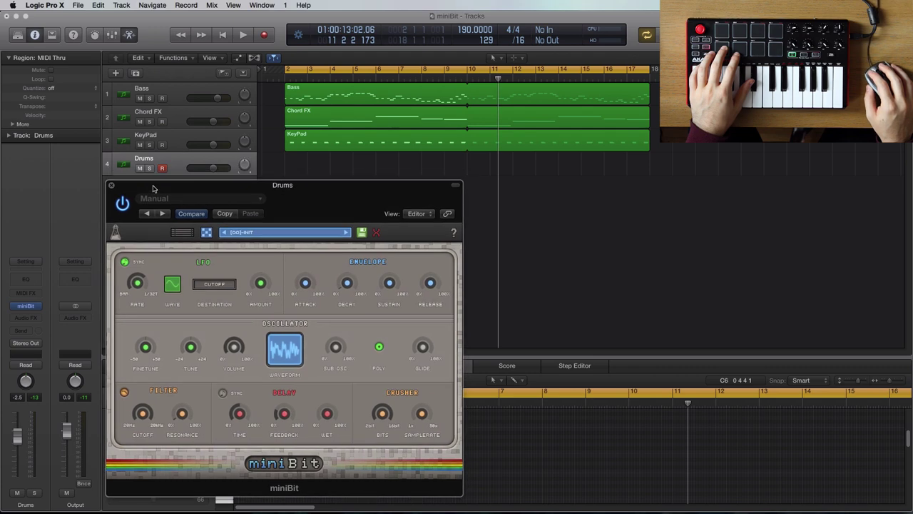
{"action": "left_click", "coordinate": [222, 34]}
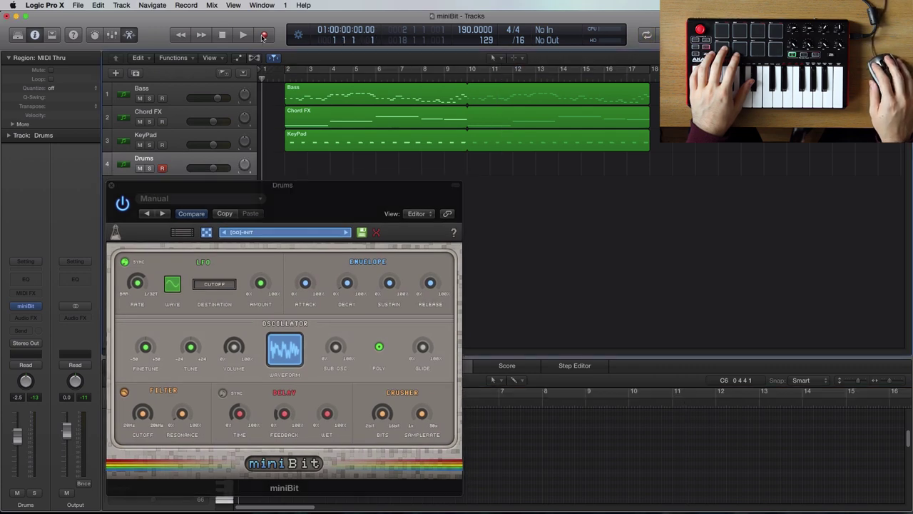
{"action": "left_click", "coordinate": [263, 36]}
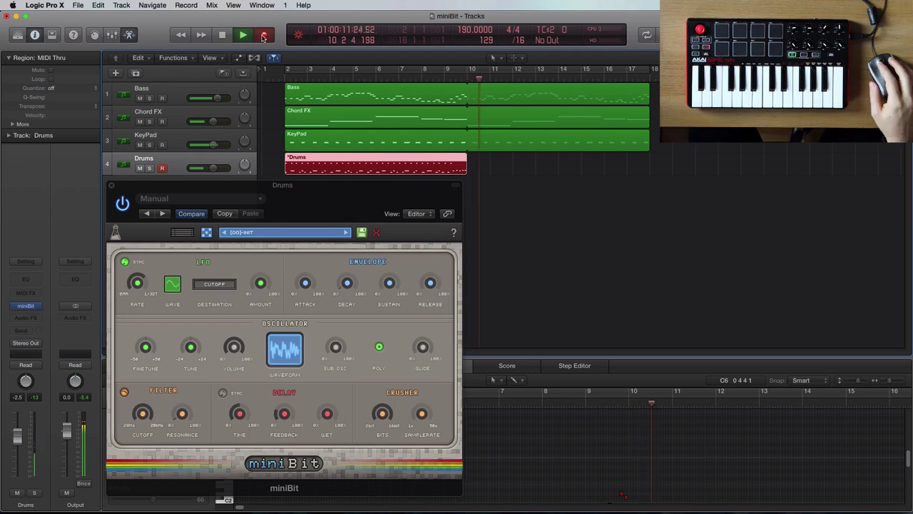
{"action": "left_click", "coordinate": [264, 36]}
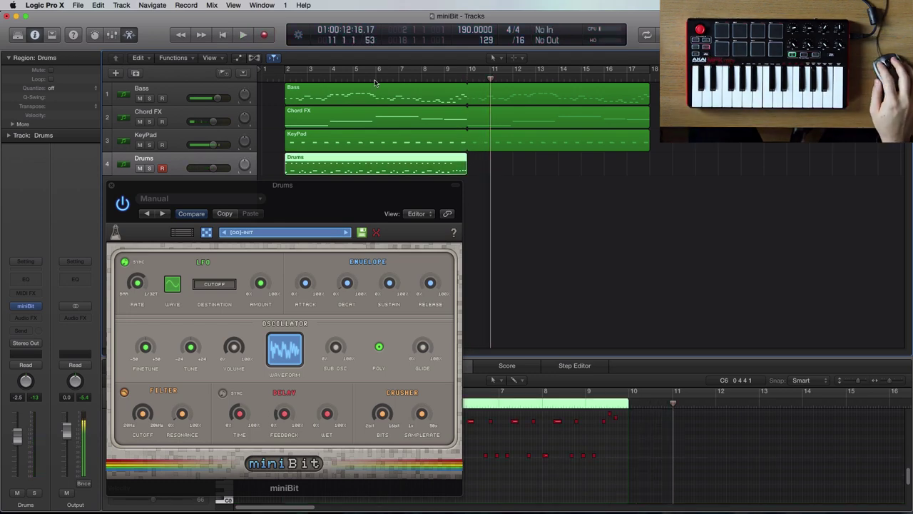
Close the synth window and loop the Drums region up to bar 18.
{"action": "left_click", "coordinate": [112, 187]}
{"action": "left_click_drag", "start_coordinate": [464, 155], "coordinate": [651, 174]}
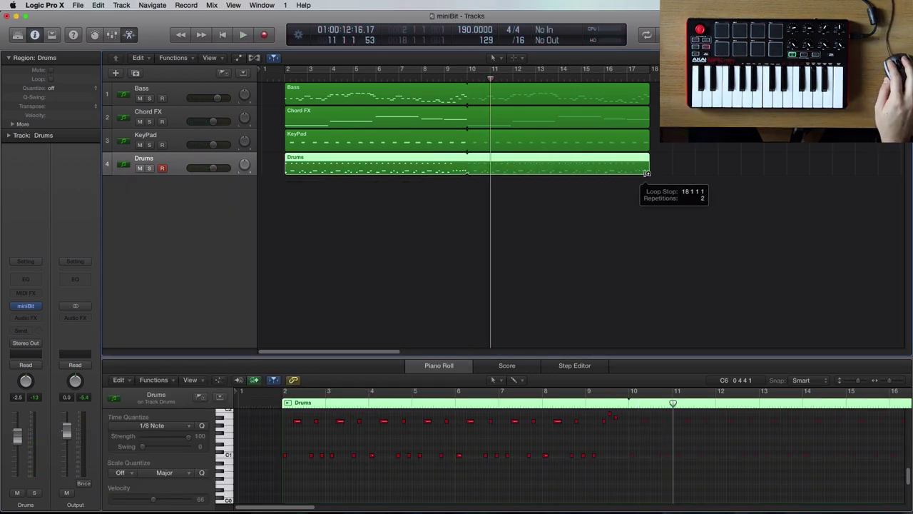
Quantize all the notes of the recorded Drums region to 1/8 note.
{"action": "scroll", "coordinate": [354, 420], "scroll_direction": "up", "scroll_amount": 1}
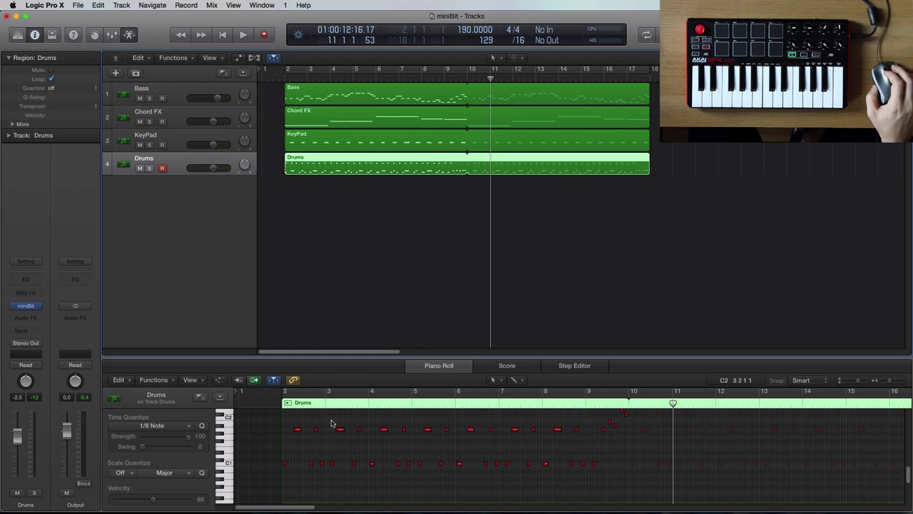
{"action": "left_click_drag", "start_coordinate": [272, 485], "coordinate": [644, 393]}
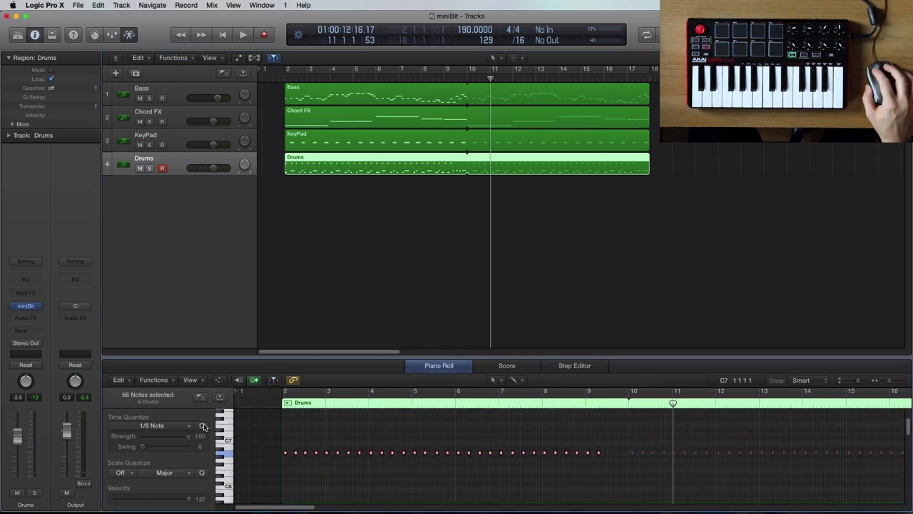
{"action": "scroll", "coordinate": [280, 420], "scroll_direction": "down", "scroll_amount": 1}
Play the arrangement from just before bar 2 to check the Drums pattern, and deselect its notes.
{"action": "left_click", "coordinate": [274, 406]}
{"action": "key", "text": "space"}
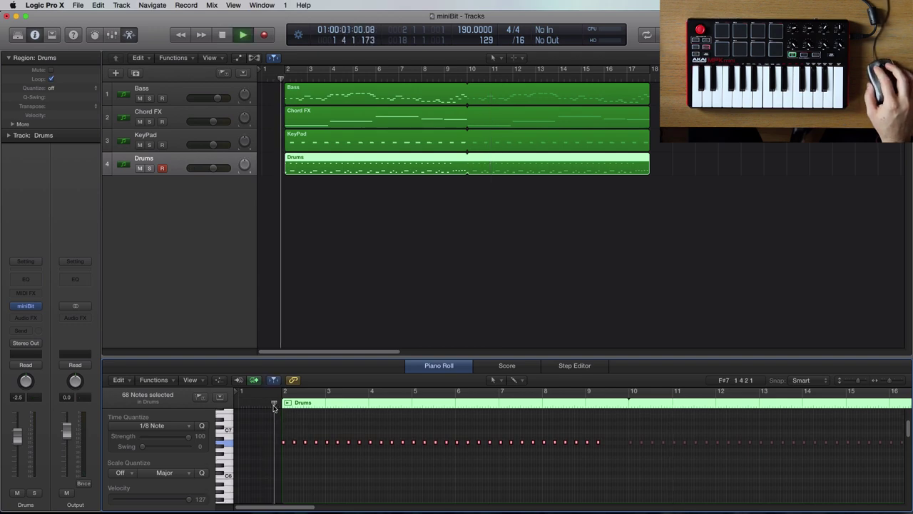
{"action": "scroll", "coordinate": [281, 448], "scroll_direction": "down", "scroll_amount": 5}
{"action": "scroll", "coordinate": [278, 454], "scroll_direction": "down", "scroll_amount": 10}
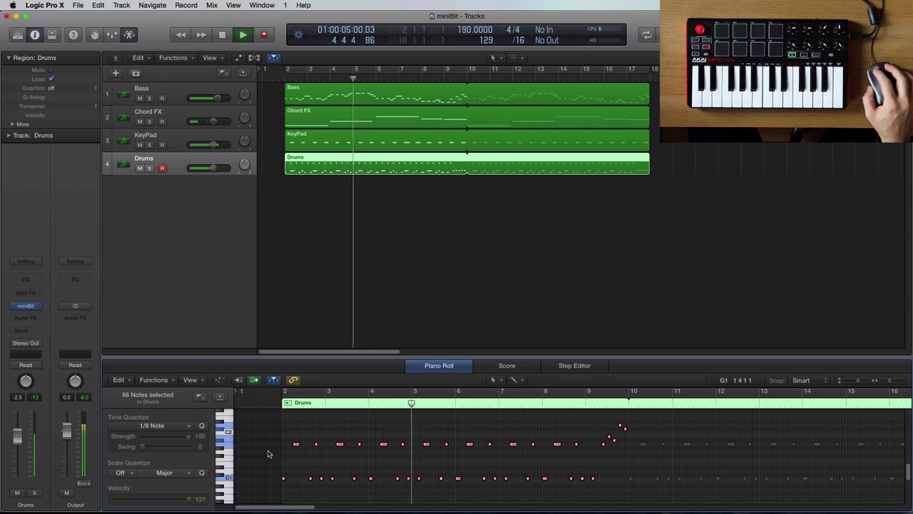
{"action": "left_click", "coordinate": [264, 453]}
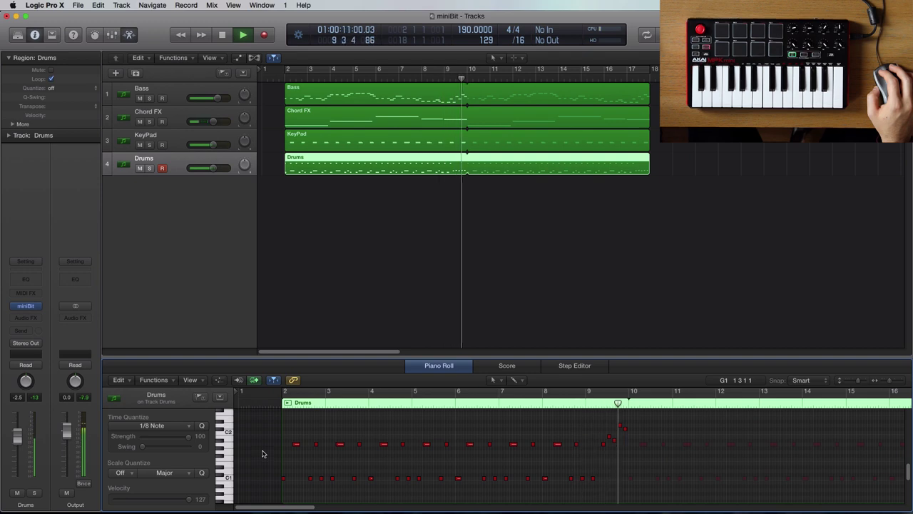
{"action": "key", "text": "space"}
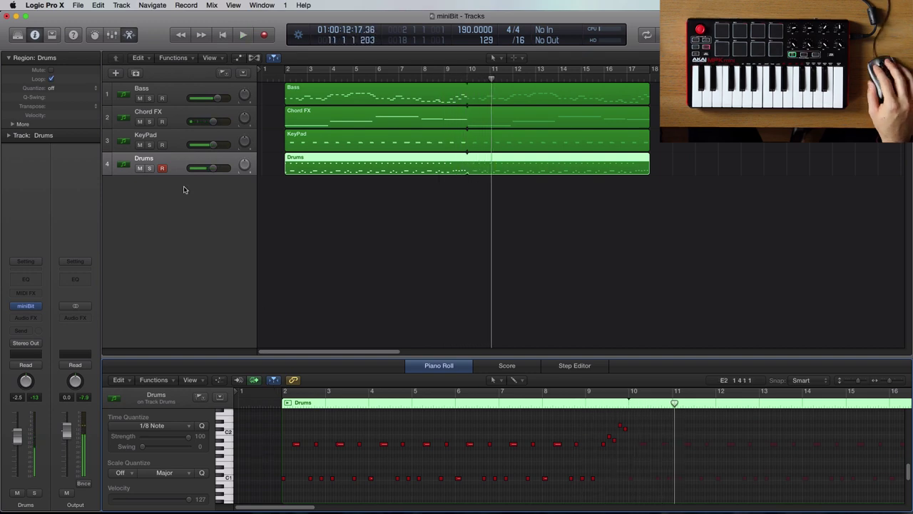
Show track automation and choose miniBit's Sample Rate as the Drums track's automation parameter.
{"action": "key", "text": "a"}
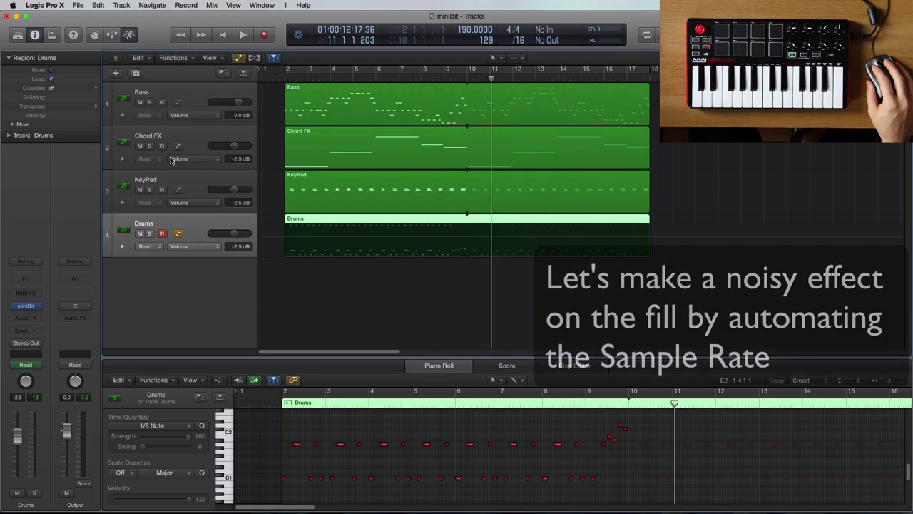
{"action": "left_click", "coordinate": [203, 246]}
{"action": "mouse_move", "coordinate": [246, 225]}
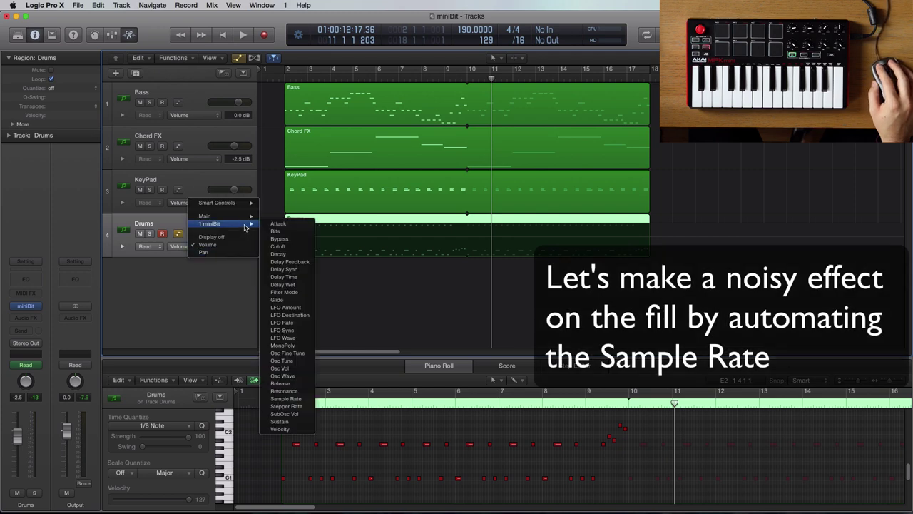
{"action": "left_click", "coordinate": [285, 399]}
Draw a Sample Rate automation spike peaking at 1 over the drum fill at the end of bar 9.
{"action": "left_click", "coordinate": [467, 259]}
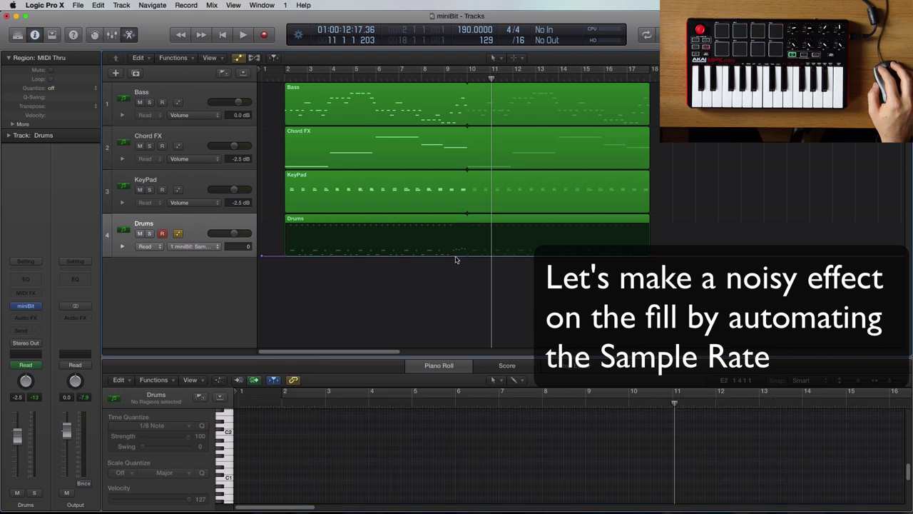
{"action": "left_click", "coordinate": [458, 254]}
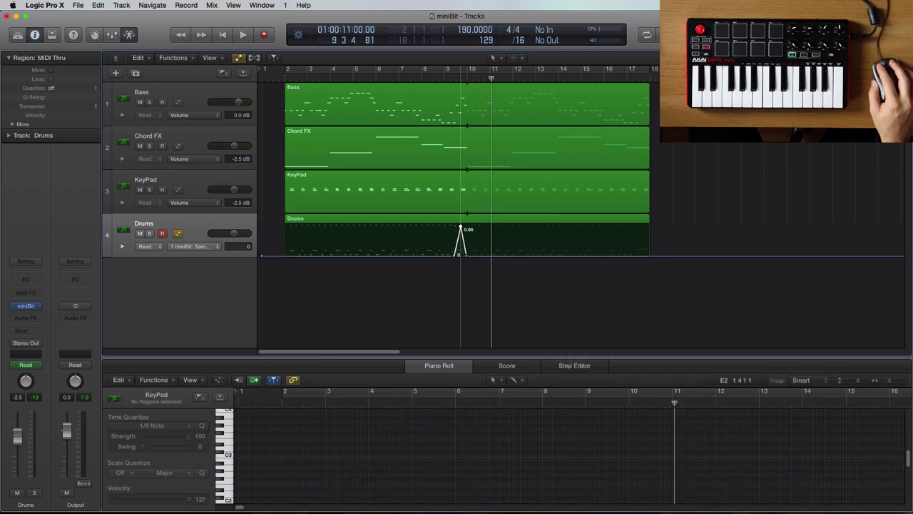
{"action": "left_click_drag", "start_coordinate": [461, 227], "coordinate": [457, 225]}
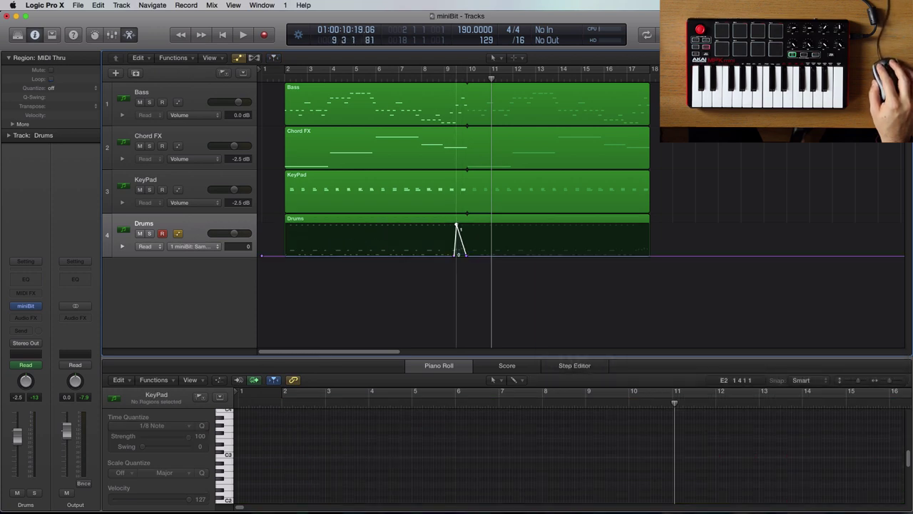
During cycled playback, add a matching Sample Rate spike peaking at 1 over the second drum fill at the end of bar 17.
{"action": "left_click", "coordinate": [282, 80]}
{"action": "key", "text": "space"}
{"action": "key", "text": "c"}
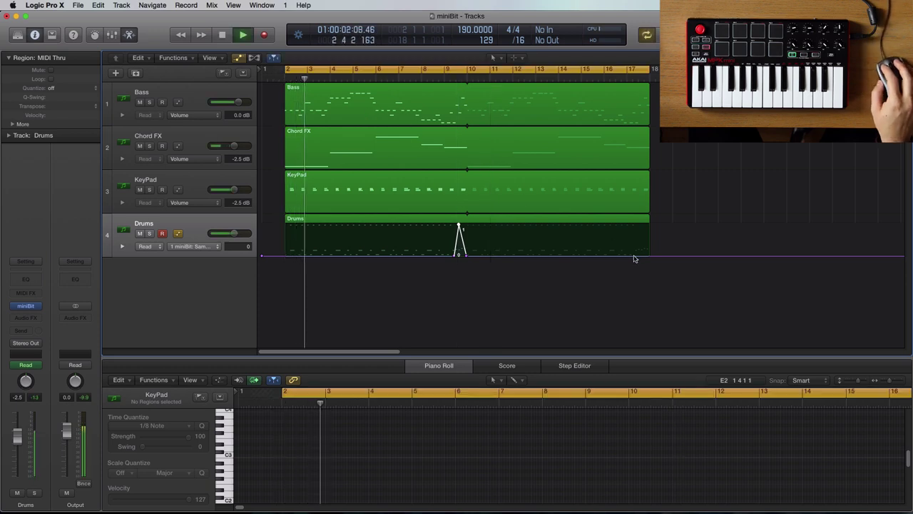
{"action": "left_click_drag", "start_coordinate": [645, 255], "coordinate": [639, 225]}
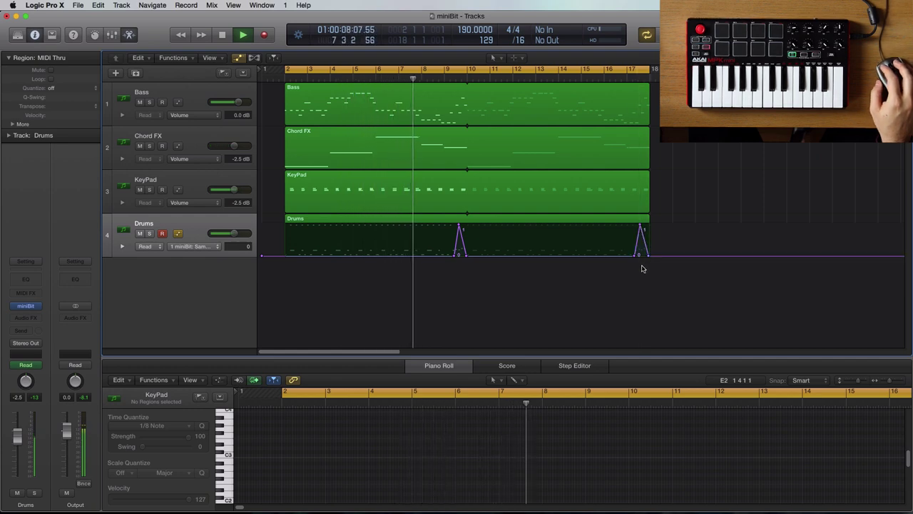
{"action": "left_click_drag", "start_coordinate": [634, 256], "coordinate": [637, 255]}
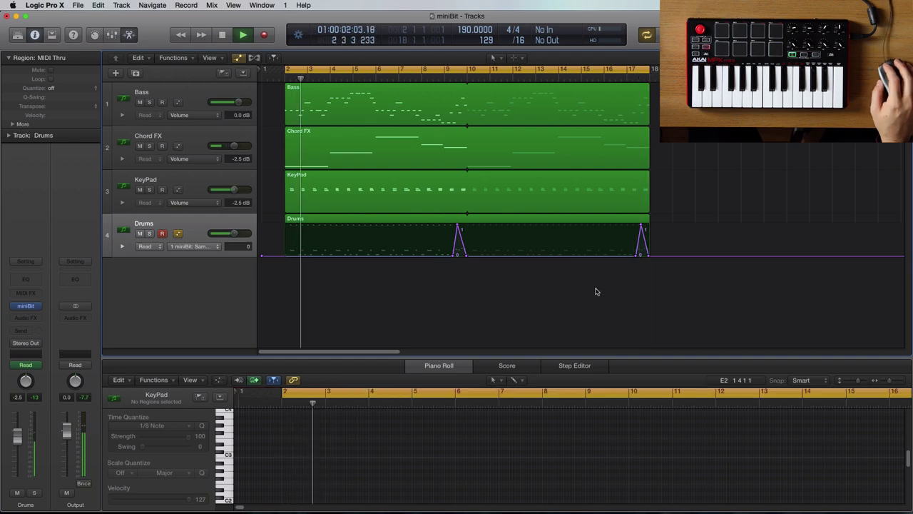
{"action": "key", "text": "space"}
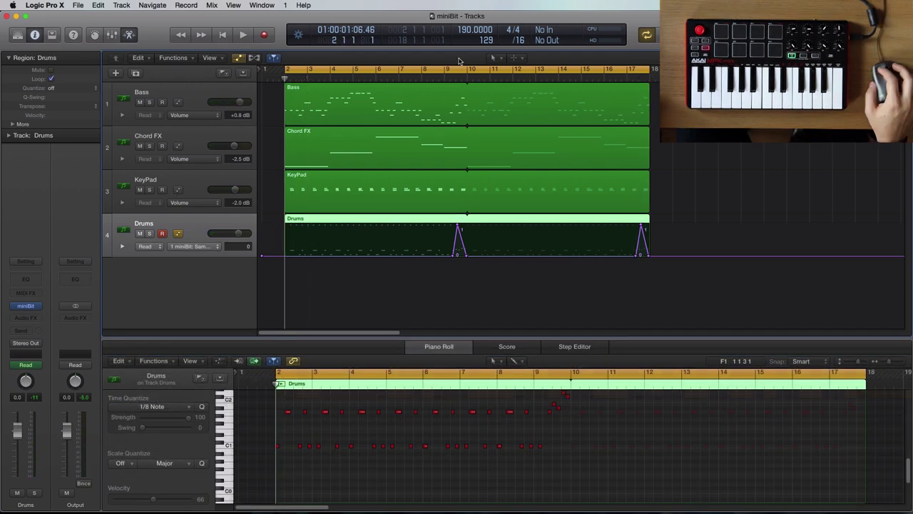
Duplicate the Drums track with its instrument settings and name the new track Lead.
{"action": "left_click", "coordinate": [136, 73]}
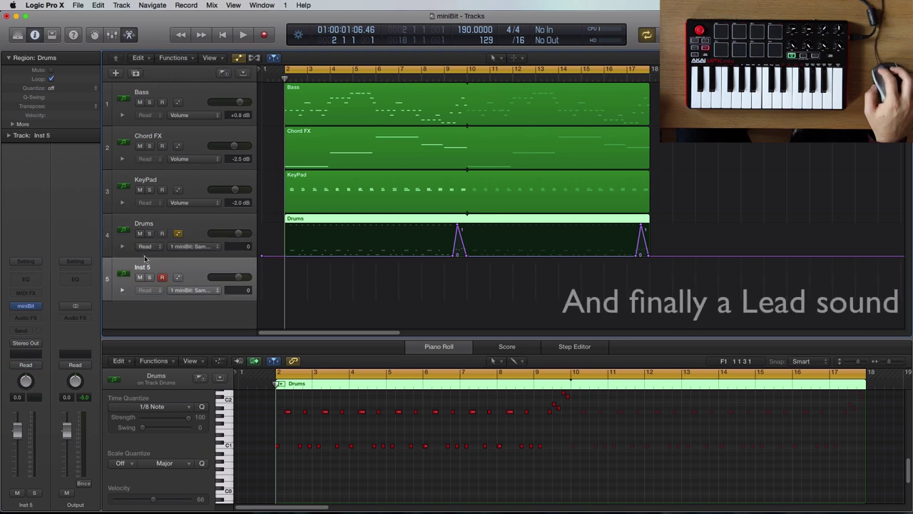
{"action": "double_click", "coordinate": [140, 267]}
{"action": "type", "text": "Le"}
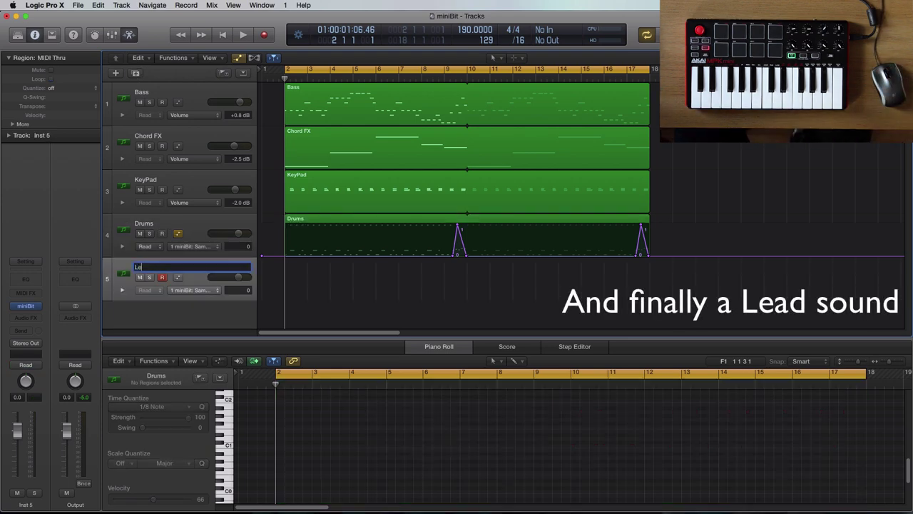
{"action": "type", "text": "ad"}
{"action": "key", "text": "Return"}
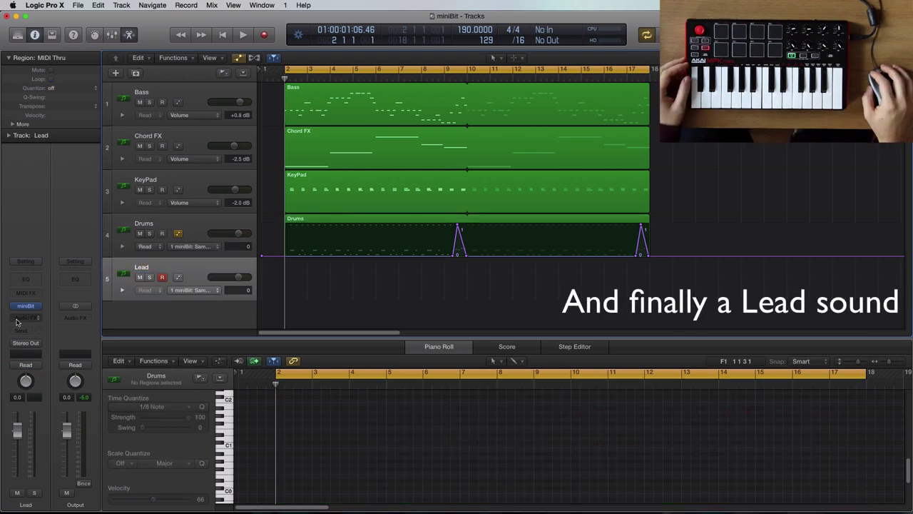
In the Lead track's miniBit synth, choose the Pulse 25 waveform and set the decay and sustain to full.
{"action": "left_click", "coordinate": [25, 305]}
{"action": "left_click_drag", "start_coordinate": [237, 37], "coordinate": [306, 116]}
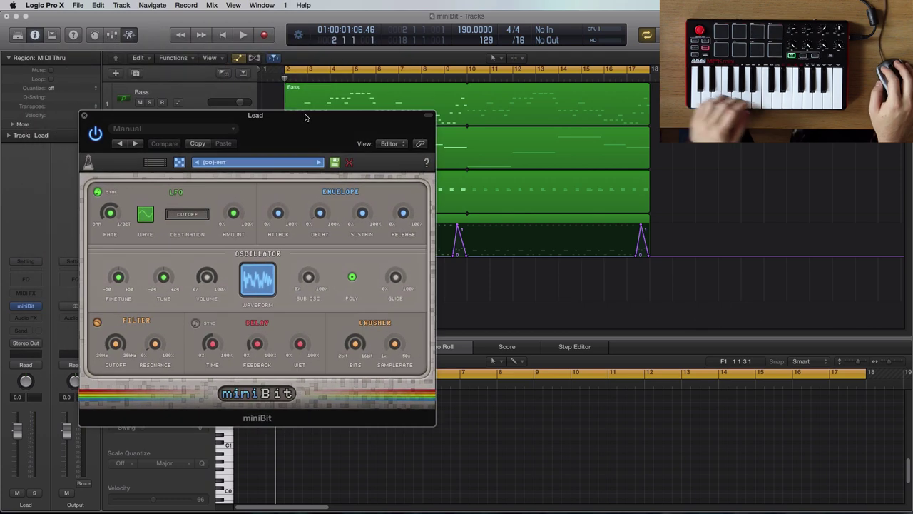
{"action": "left_click", "coordinate": [258, 279]}
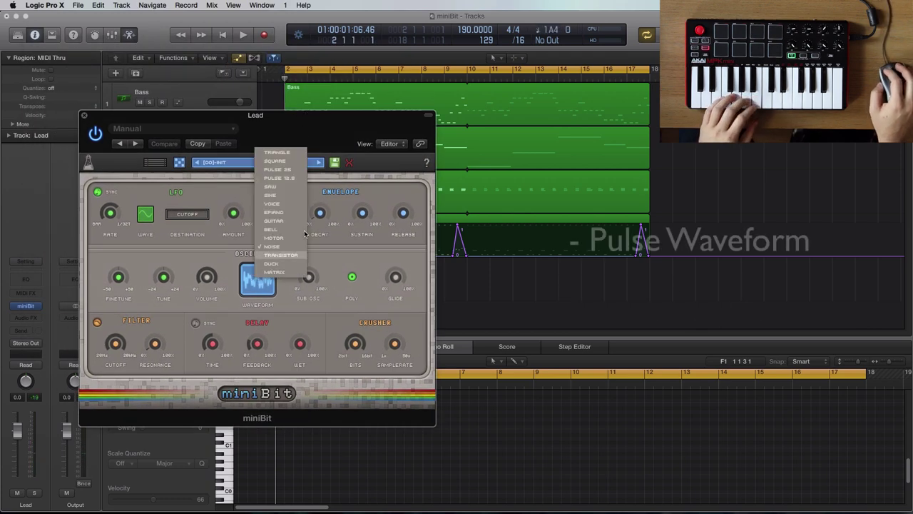
{"action": "left_click", "coordinate": [293, 179]}
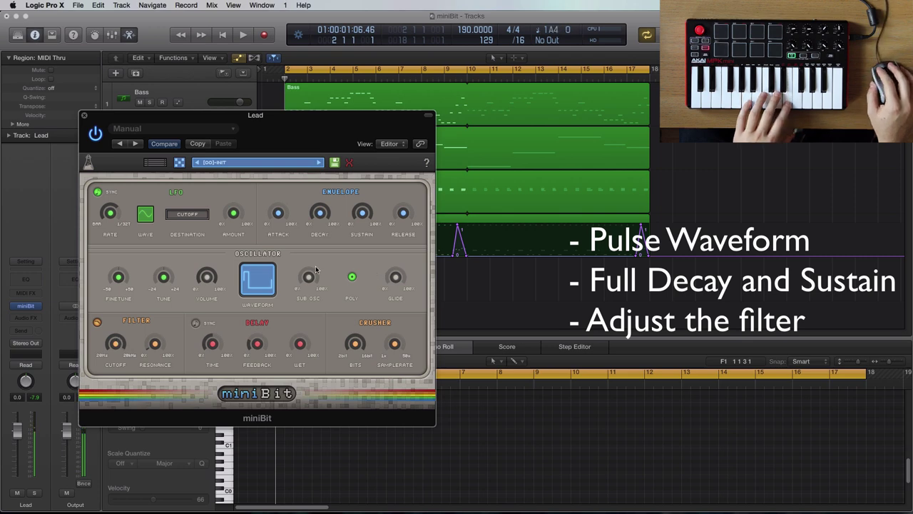
{"action": "left_click", "coordinate": [262, 277]}
{"action": "left_click", "coordinate": [300, 168]}
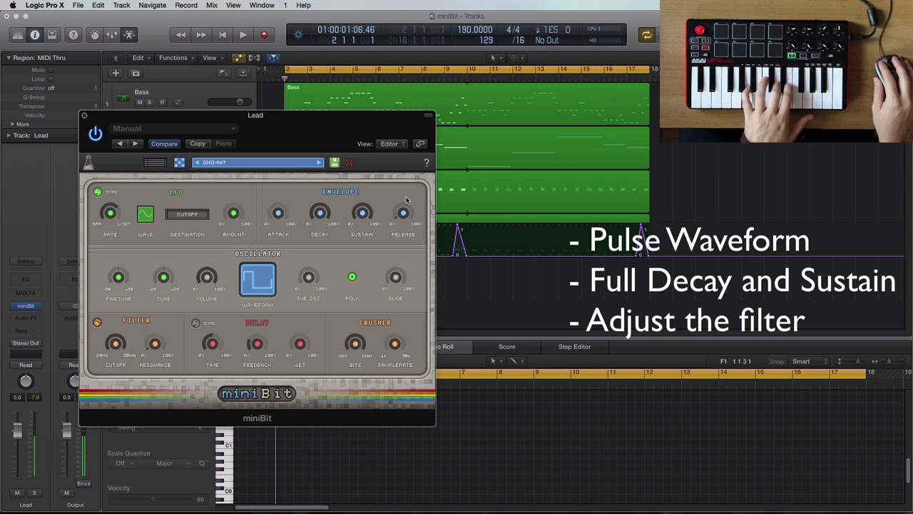
Make the Lead synth monophonic with a bit of glide, a x2 samplerate and some delay, and close its window.
{"action": "left_click", "coordinate": [351, 277]}
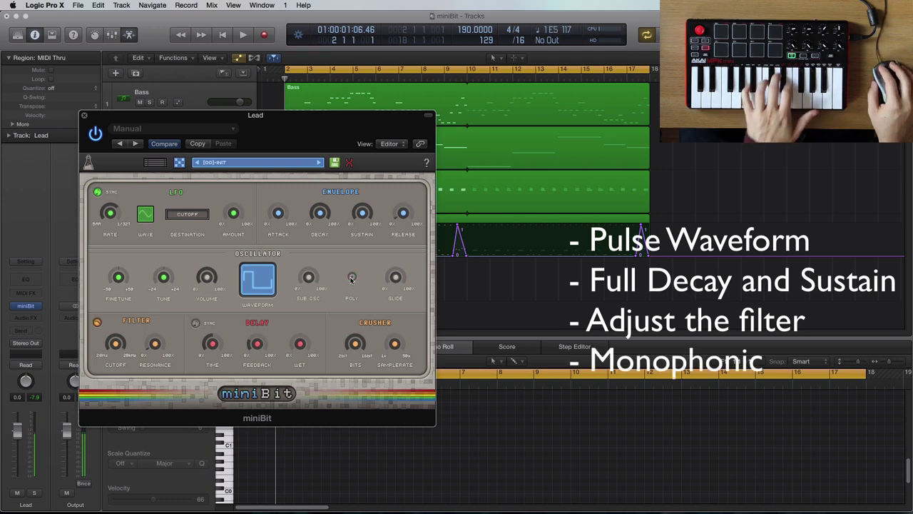
{"action": "left_click_drag", "start_coordinate": [401, 277], "coordinate": [392, 269]}
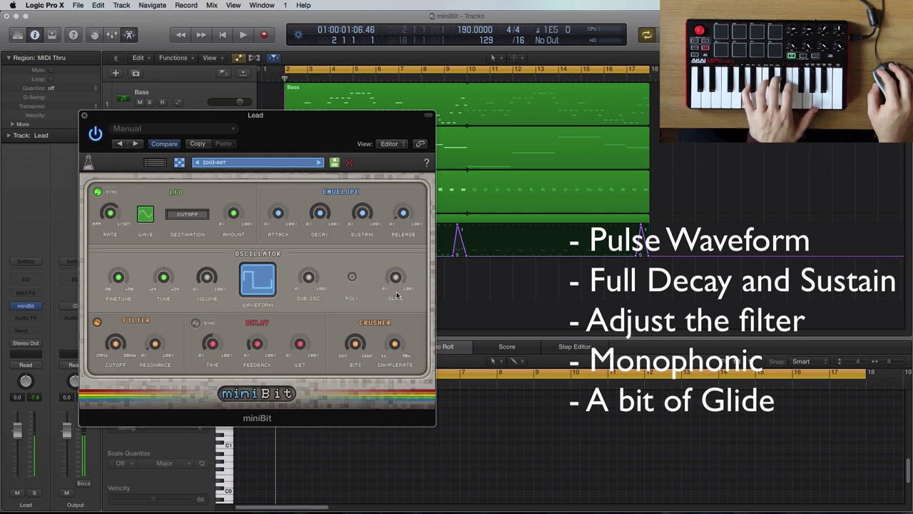
{"action": "left_click_drag", "start_coordinate": [394, 345], "coordinate": [394, 341]}
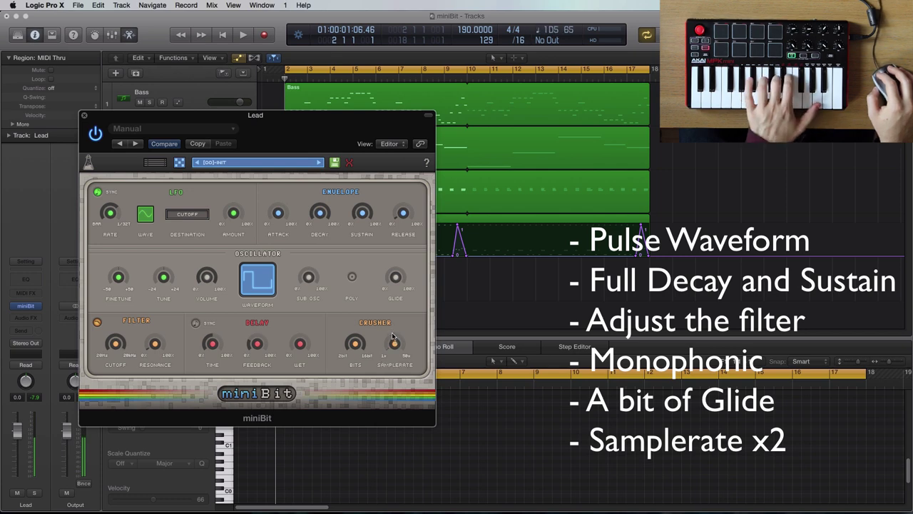
{"action": "left_click_drag", "start_coordinate": [300, 344], "coordinate": [298, 314]}
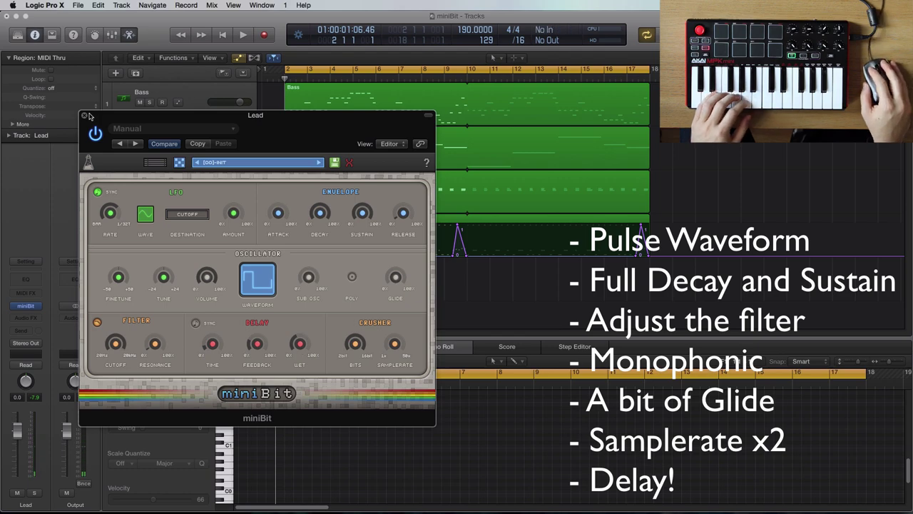
{"action": "left_click_drag", "start_coordinate": [88, 116], "coordinate": [72, 170]}
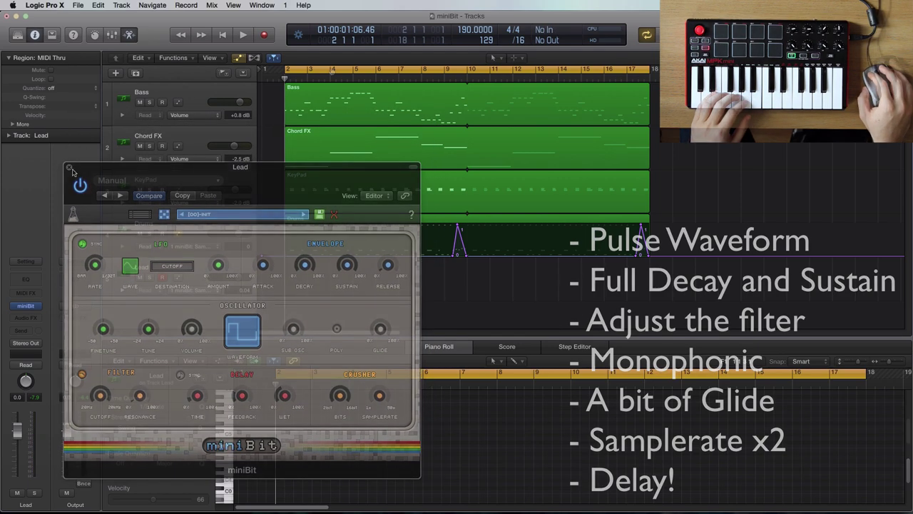
{"action": "left_click", "coordinate": [69, 168]}
Record a lead melody on the Lead track from bar 2 to bar 18 with cycling off, and turn cycling back on.
{"action": "left_click", "coordinate": [221, 35]}
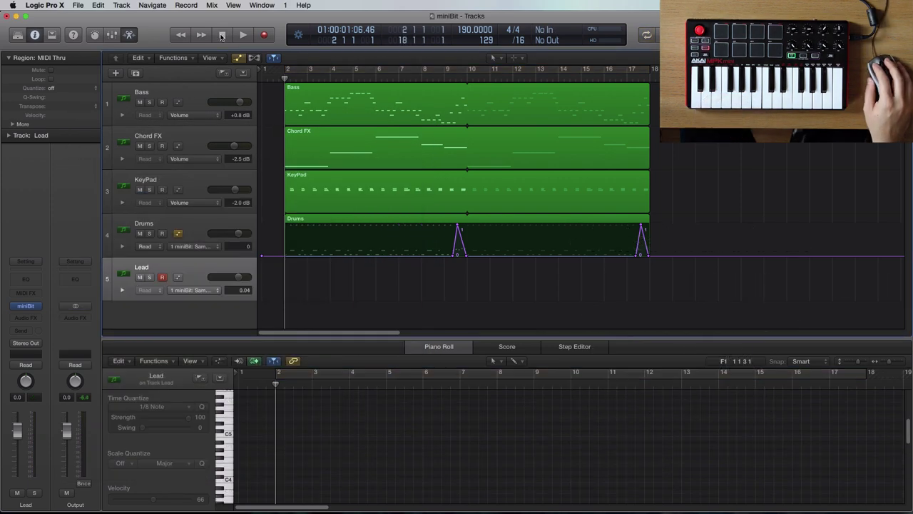
{"action": "left_click", "coordinate": [265, 35]}
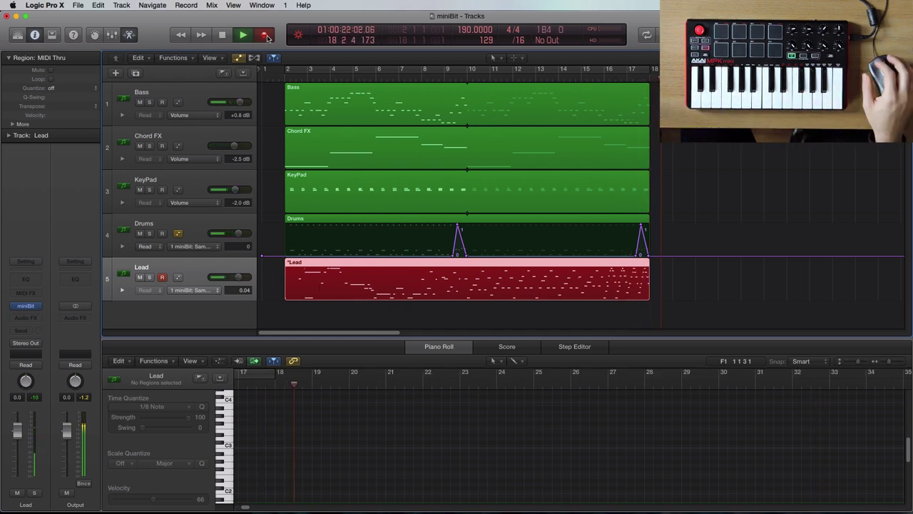
{"action": "left_click", "coordinate": [267, 38]}
{"action": "key", "text": "c"}
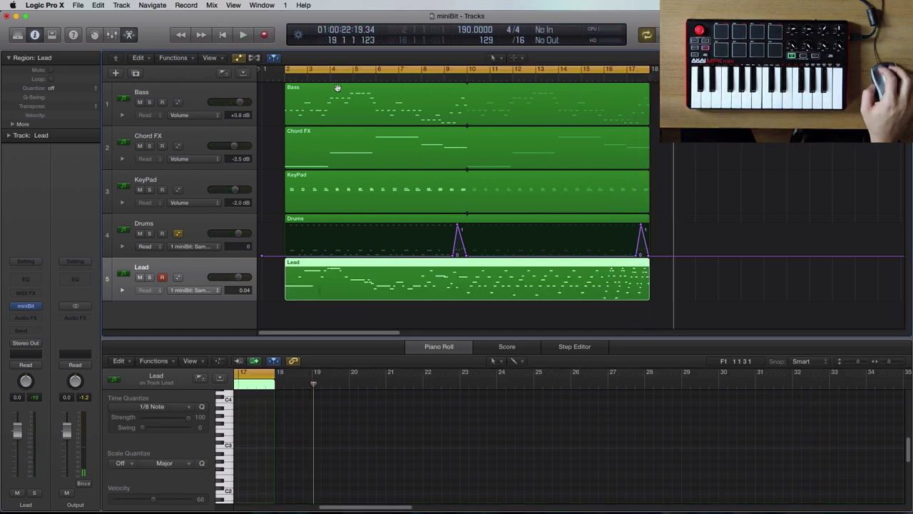
Play the song with the new Lead region and lower the Lead track's volume to -3.5 dB.
{"action": "left_click", "coordinate": [302, 264]}
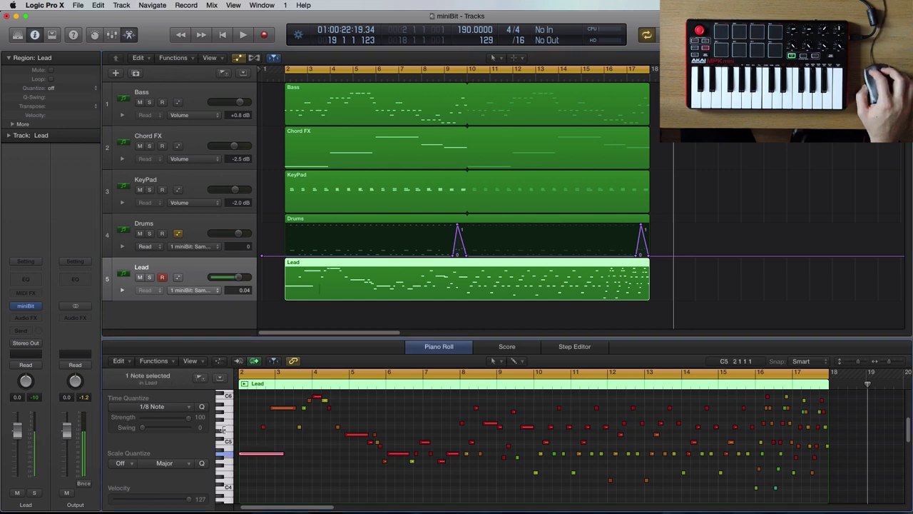
{"action": "key", "text": "space"}
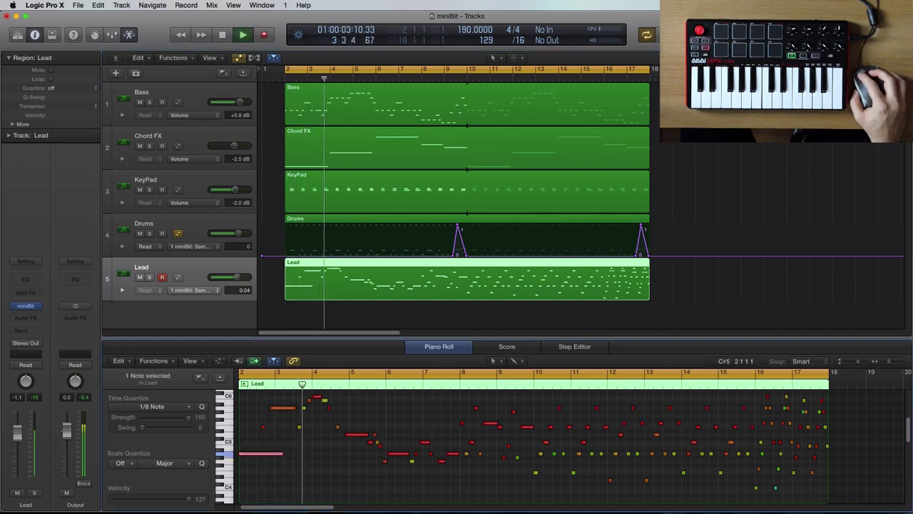
{"action": "left_click_drag", "start_coordinate": [15, 431], "coordinate": [16, 441]}
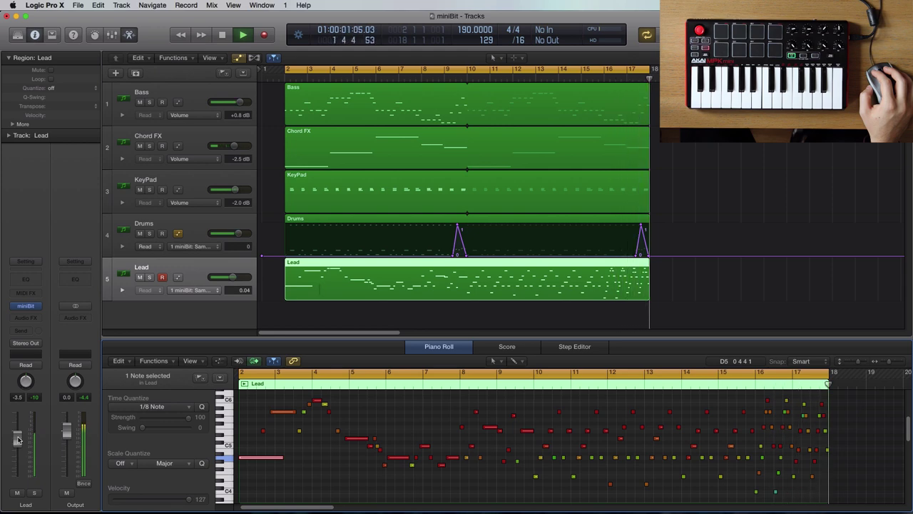
{"action": "key", "text": "space"}
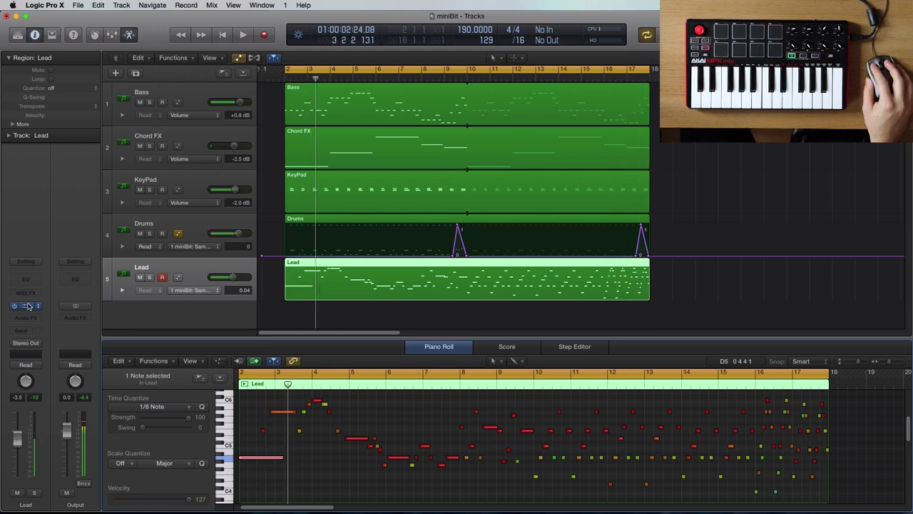
Open the stepper in the Lead track's miniBit synth and set its rate to 1/8.
{"action": "left_click", "coordinate": [27, 305]}
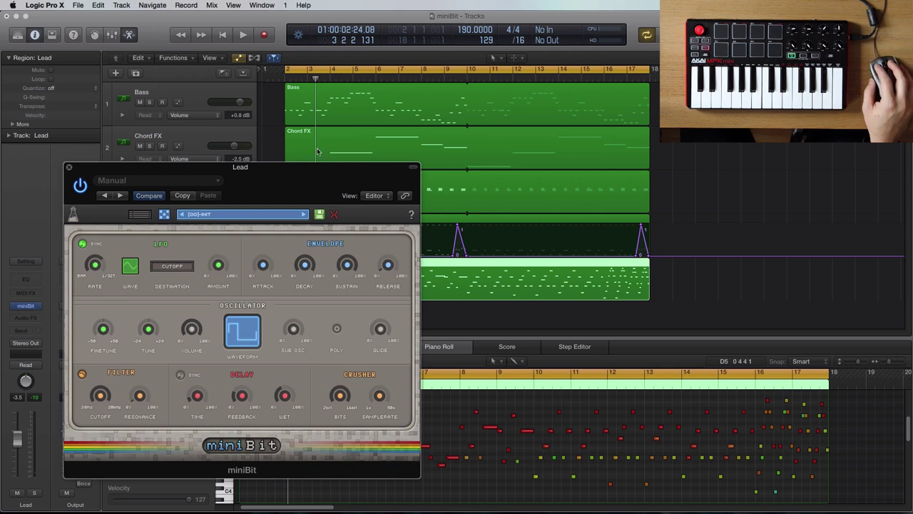
{"action": "left_click_drag", "start_coordinate": [151, 214], "coordinate": [177, 189]}
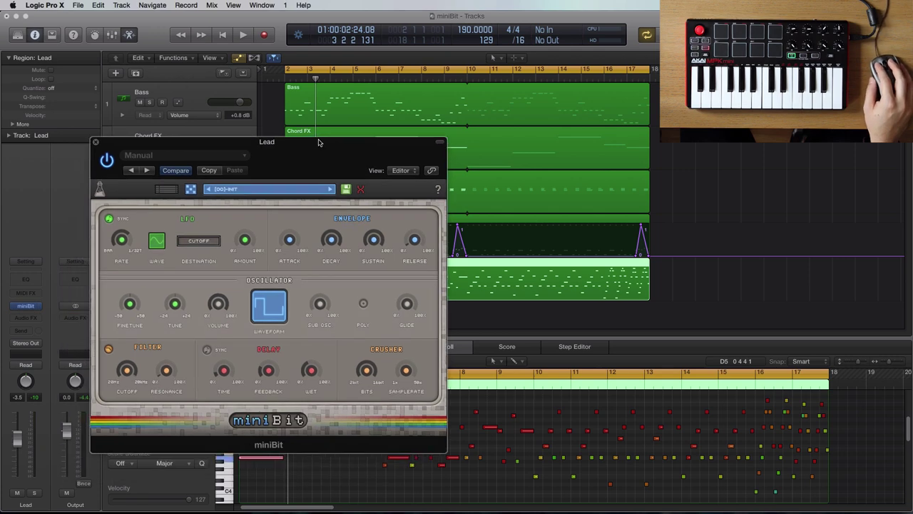
{"action": "left_click", "coordinate": [168, 189]}
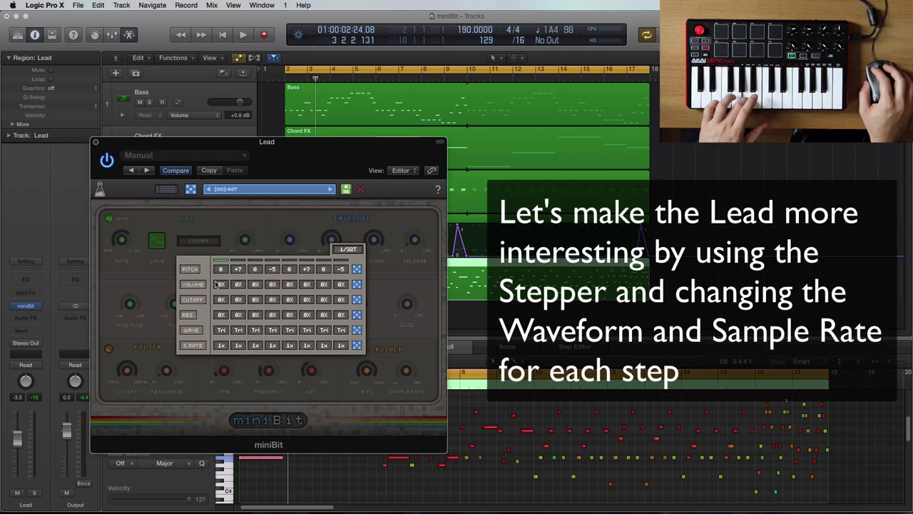
{"action": "left_click", "coordinate": [356, 251]}
{"action": "left_click", "coordinate": [373, 298]}
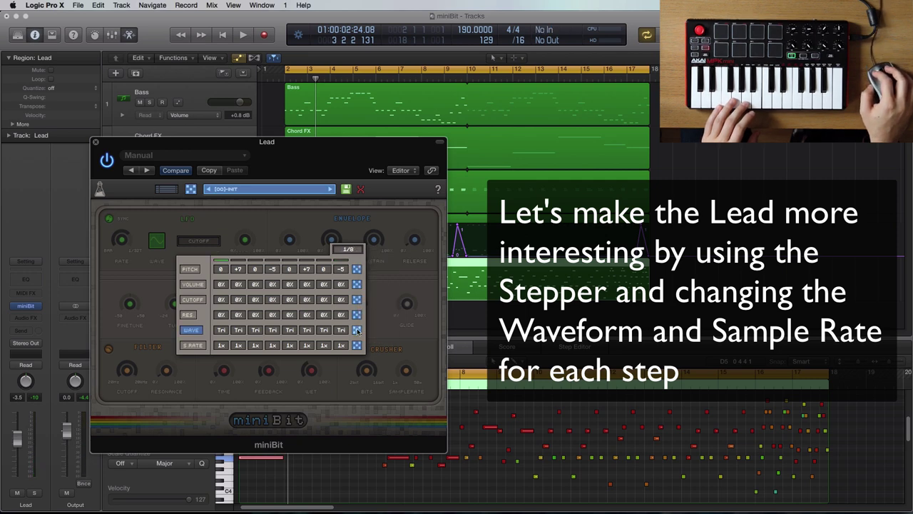
Enable the Lead stepper's Wave row, randomize the waveform of each step, and set the stepper rate to 1/16.
{"action": "left_click", "coordinate": [357, 330]}
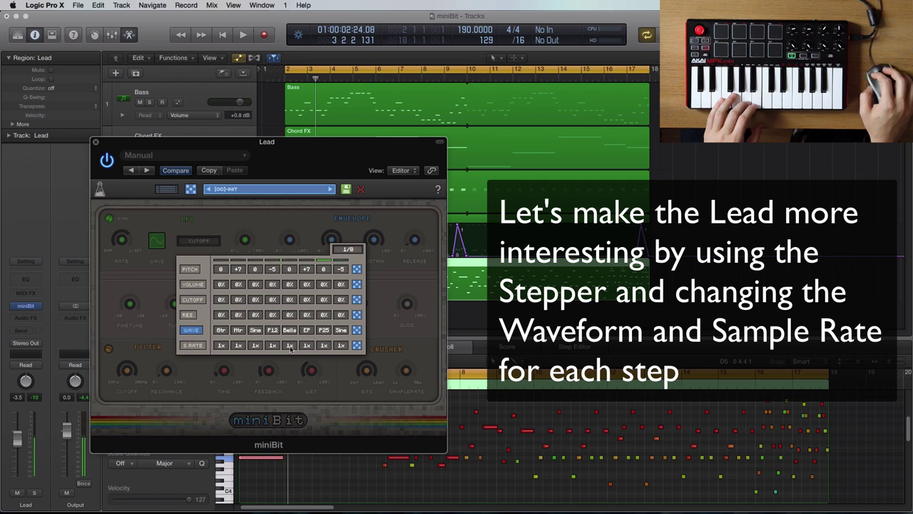
{"action": "left_click", "coordinate": [356, 329]}
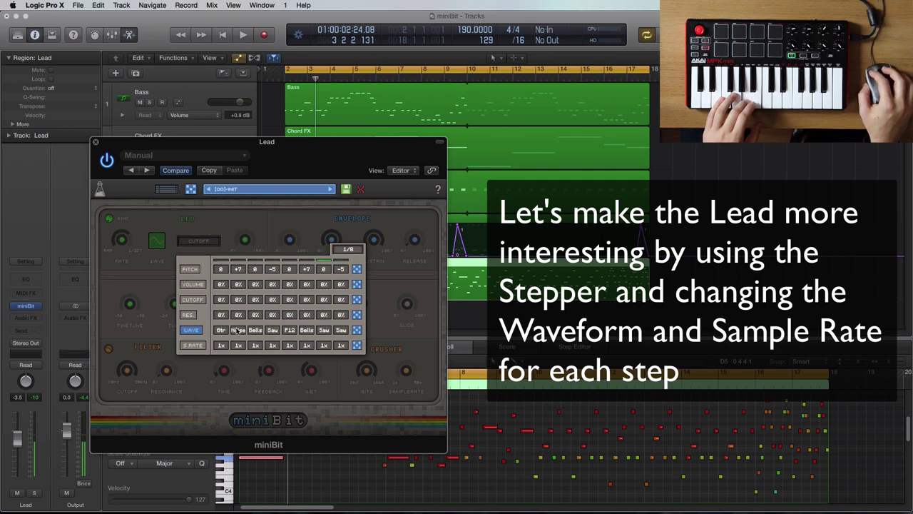
{"action": "left_click_drag", "start_coordinate": [236, 330], "coordinate": [239, 340]}
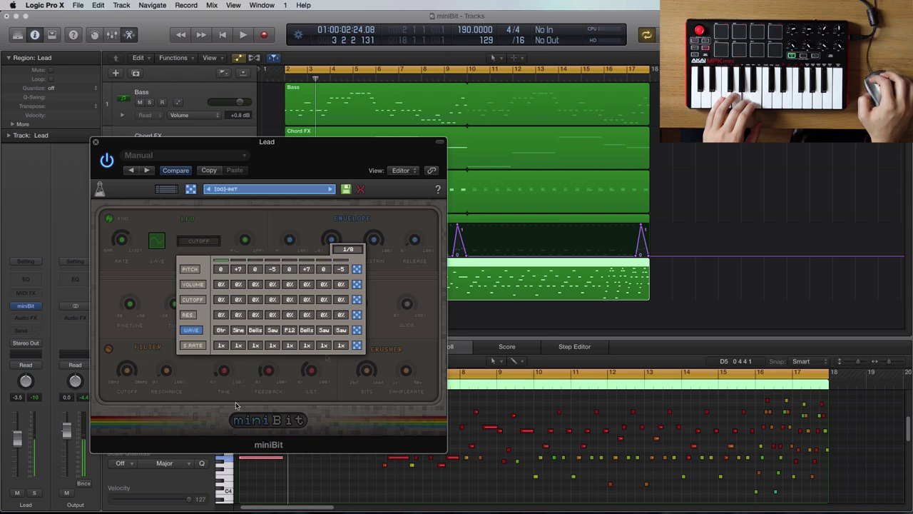
{"action": "left_click", "coordinate": [347, 249]}
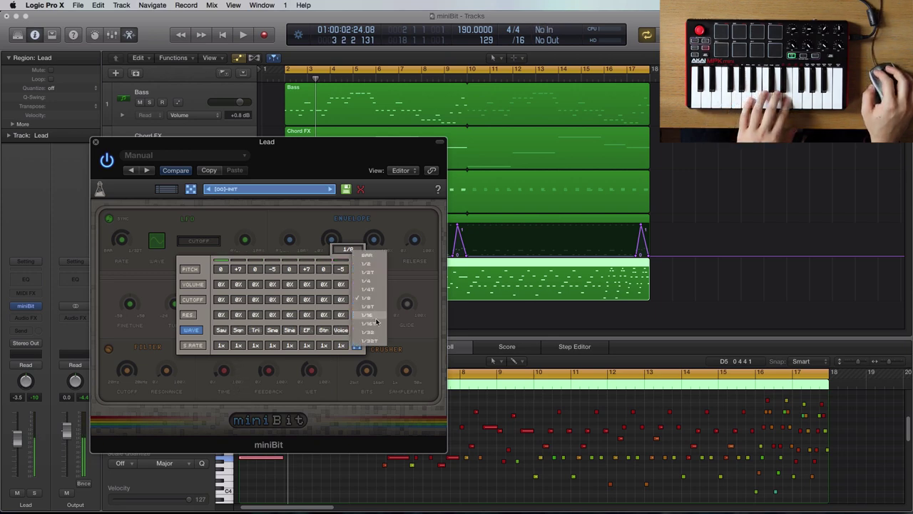
{"action": "left_click", "coordinate": [375, 315]}
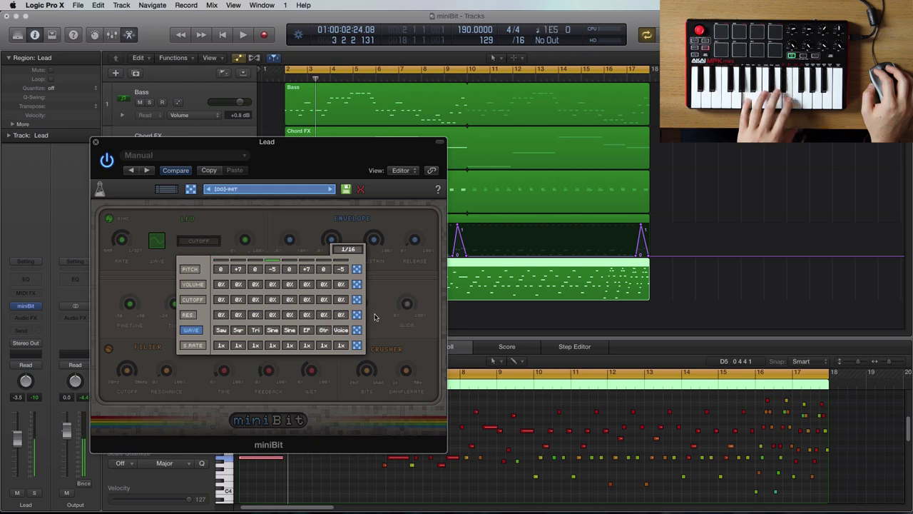
Enable the stepper's S.Rate row, set steps 2, 3 and 4 to 3x, 16x and 12x, and close the stepper.
{"action": "left_click", "coordinate": [197, 345]}
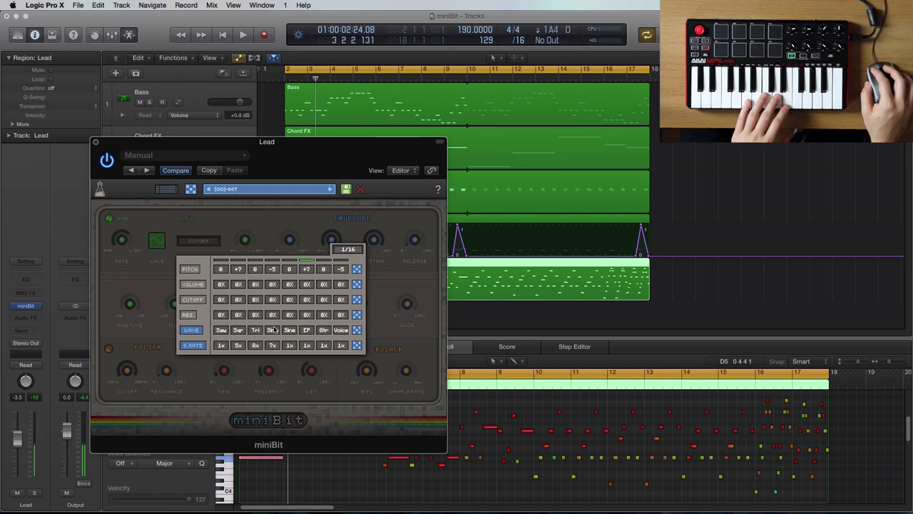
{"action": "left_click_drag", "start_coordinate": [274, 338], "coordinate": [273, 334]}
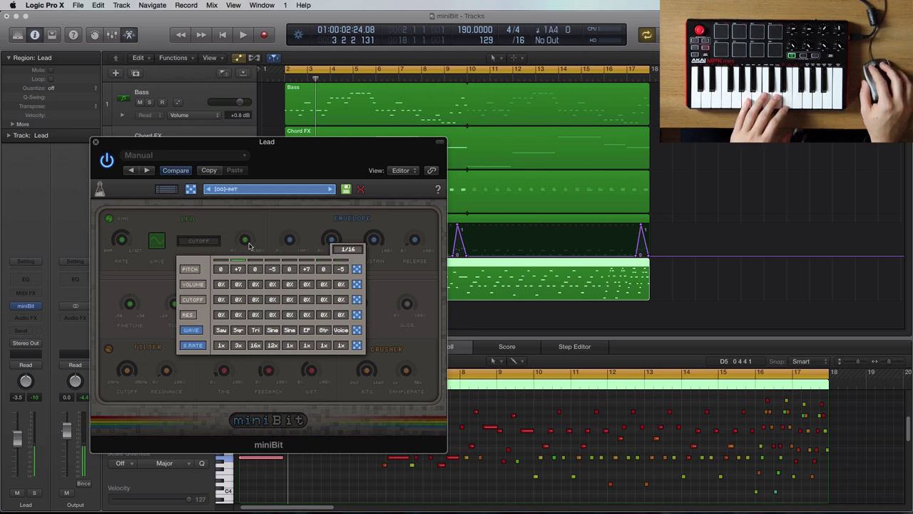
{"action": "left_click", "coordinate": [238, 211]}
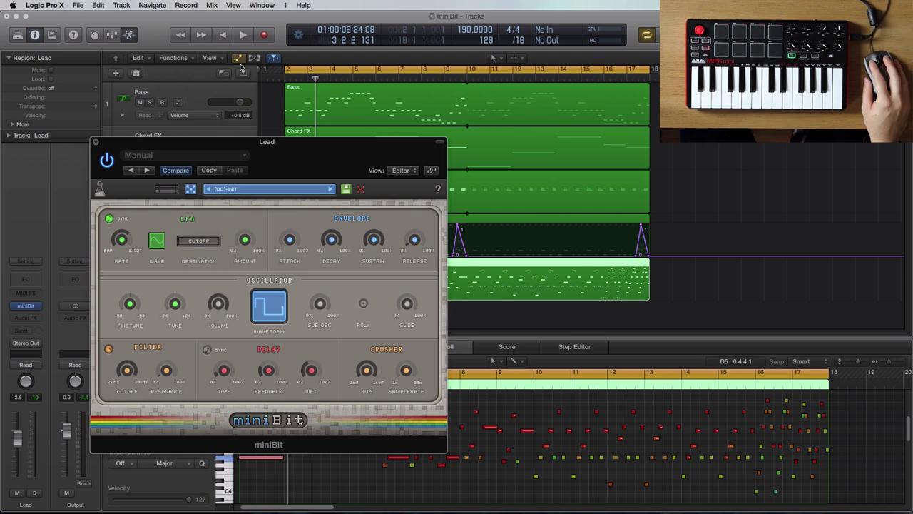
During song playback, randomize the Lead stepper's waveforms again and change the Noise steps 6 and 7 to EP and Bells.
{"action": "key", "text": "space"}
{"action": "left_click", "coordinate": [168, 190]}
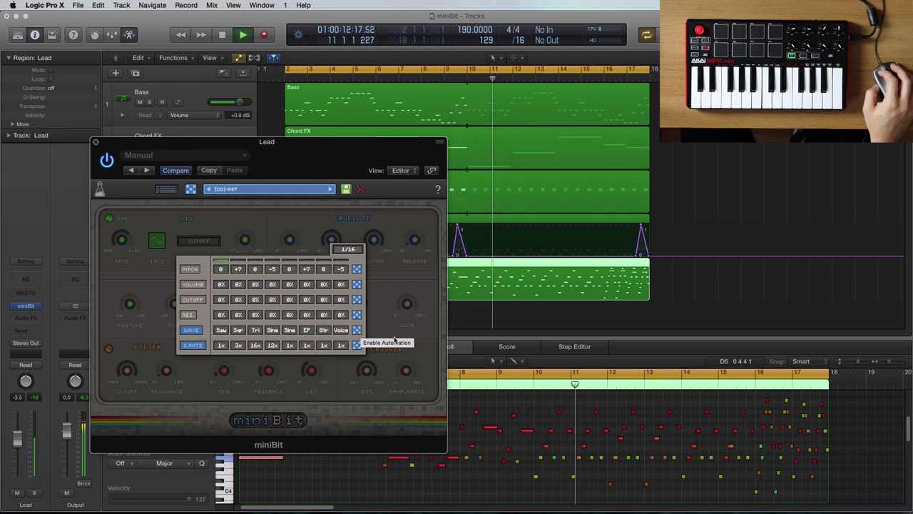
{"action": "left_click_drag", "start_coordinate": [364, 143], "coordinate": [368, 145]}
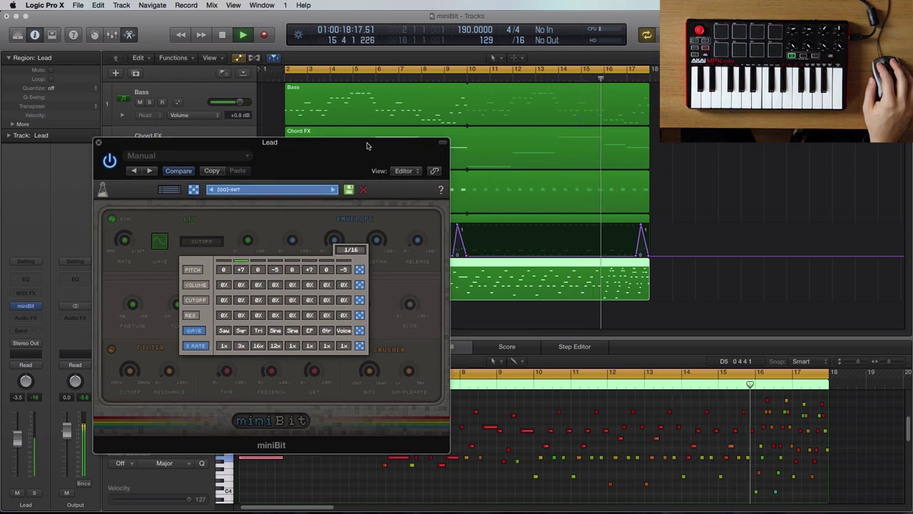
{"action": "left_click", "coordinate": [360, 330]}
{"action": "left_click", "coordinate": [360, 330]}
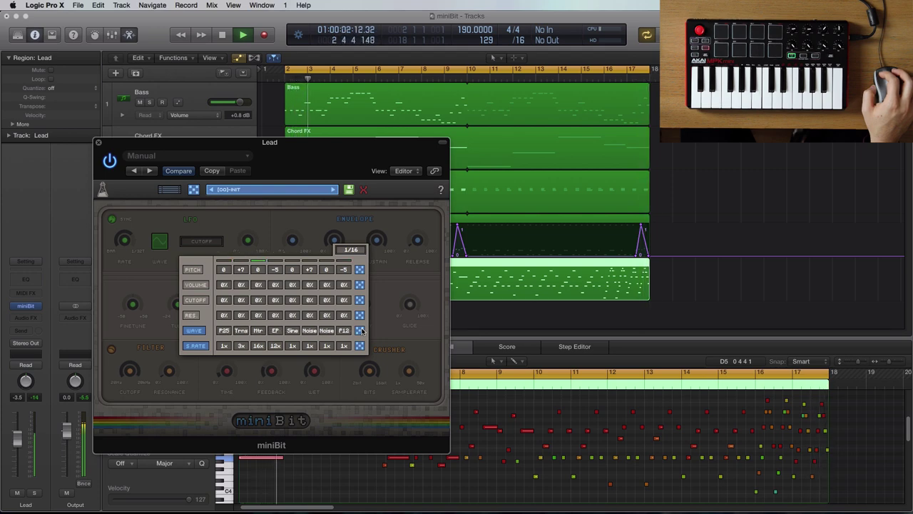
{"action": "left_click_drag", "start_coordinate": [310, 331], "coordinate": [309, 366]}
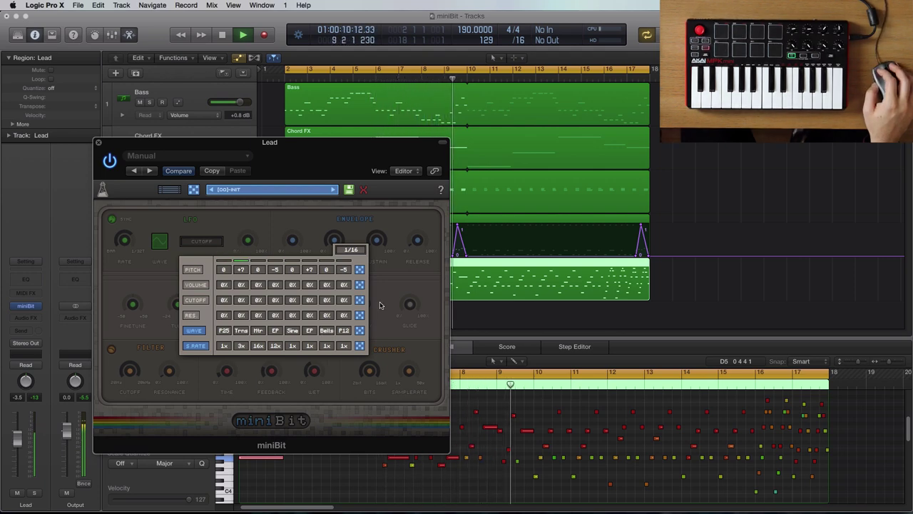
{"action": "left_click", "coordinate": [252, 217]}
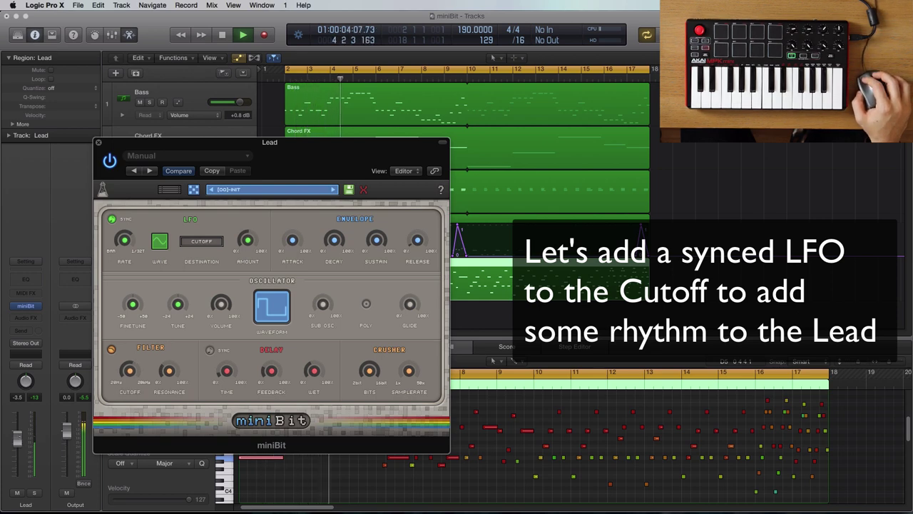
Raise the Lead track's volume to -0.2 dB and adjust its synth's cutoff LFO amount and crusher samplerate during playback.
{"action": "left_click_drag", "start_coordinate": [18, 440], "coordinate": [17, 432]}
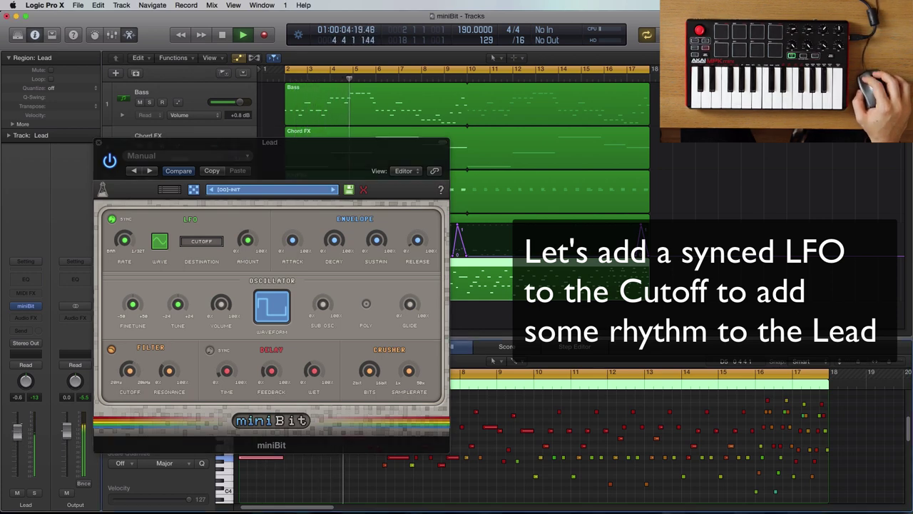
{"action": "left_click", "coordinate": [247, 240]}
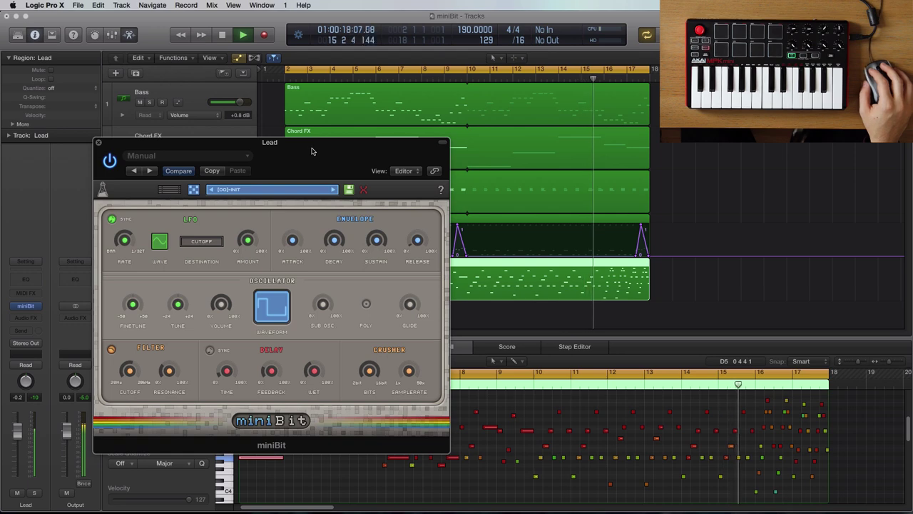
{"action": "mouse_move", "coordinate": [409, 374]}
{"action": "left_mouse_down"}
{"action": "mouse_move", "coordinate": [408, 276]}
{"action": "mouse_move", "coordinate": [401, 389]}
{"action": "left_mouse_up"}
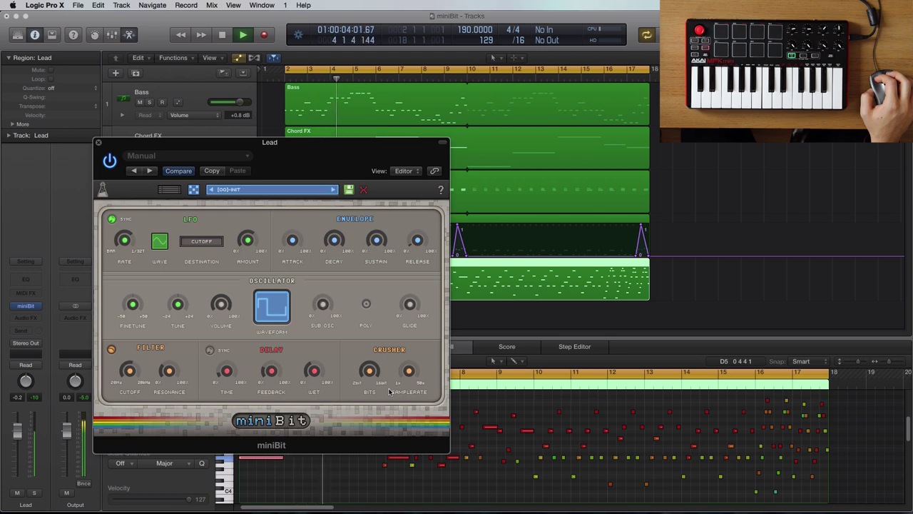